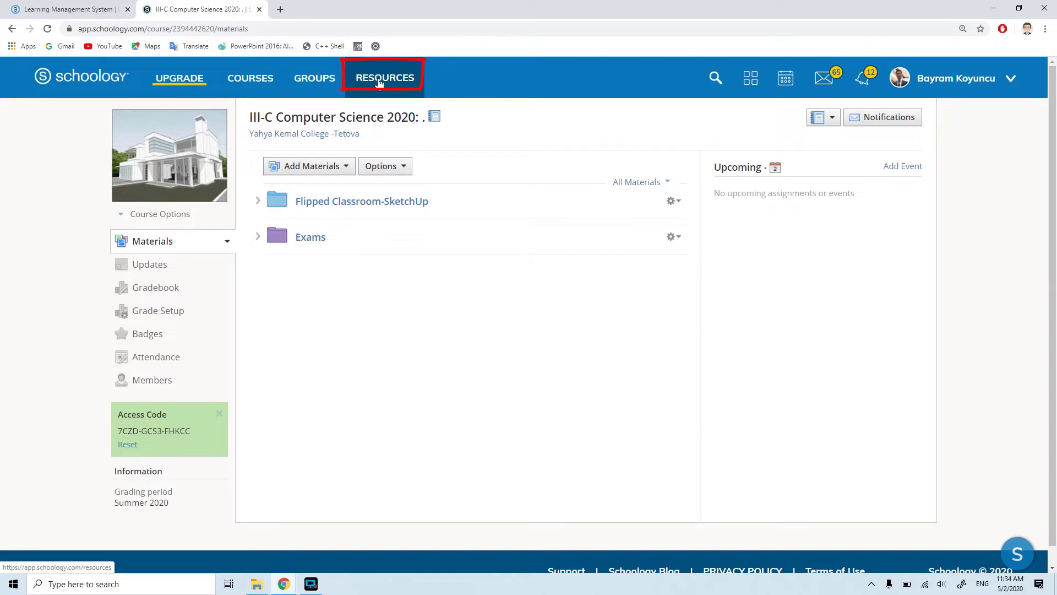
Open the Resources library in a new browser tab and look through the folders and question banks in the personal Home collection
middle_click(380, 81)
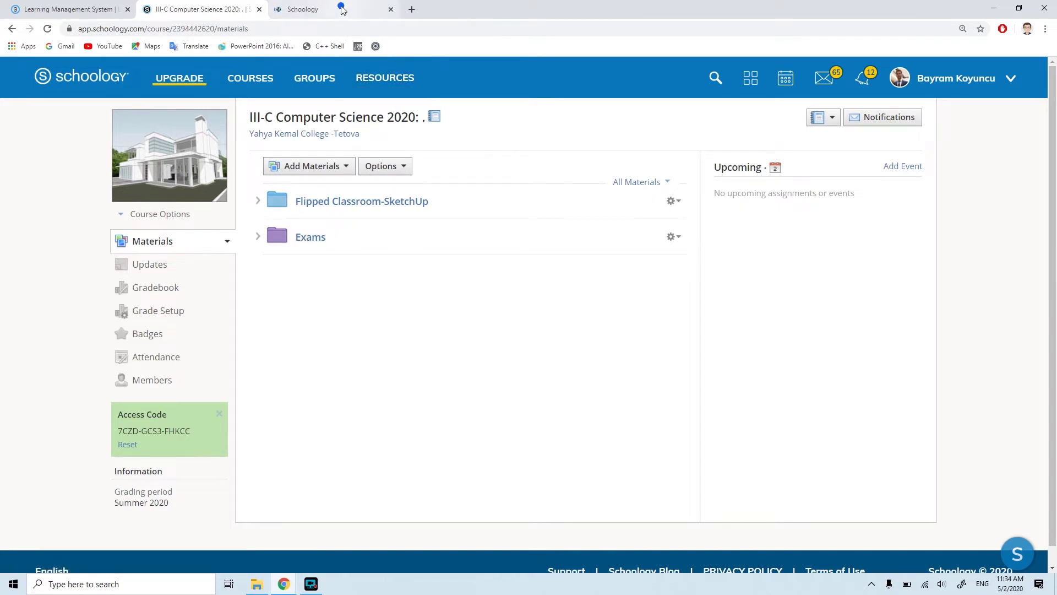
left_click(342, 9)
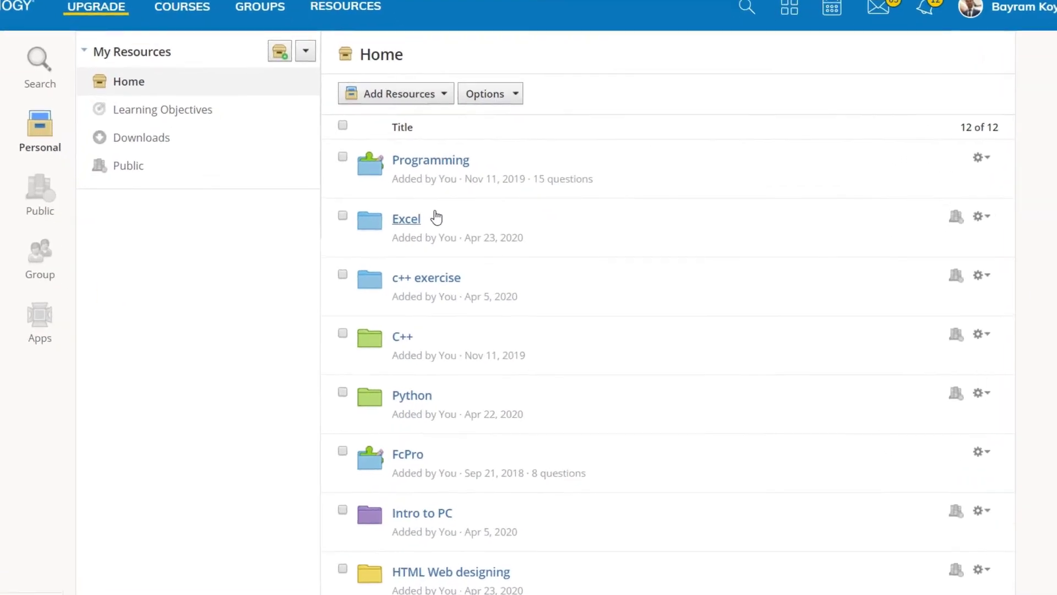
scroll(435, 216, "down", 2)
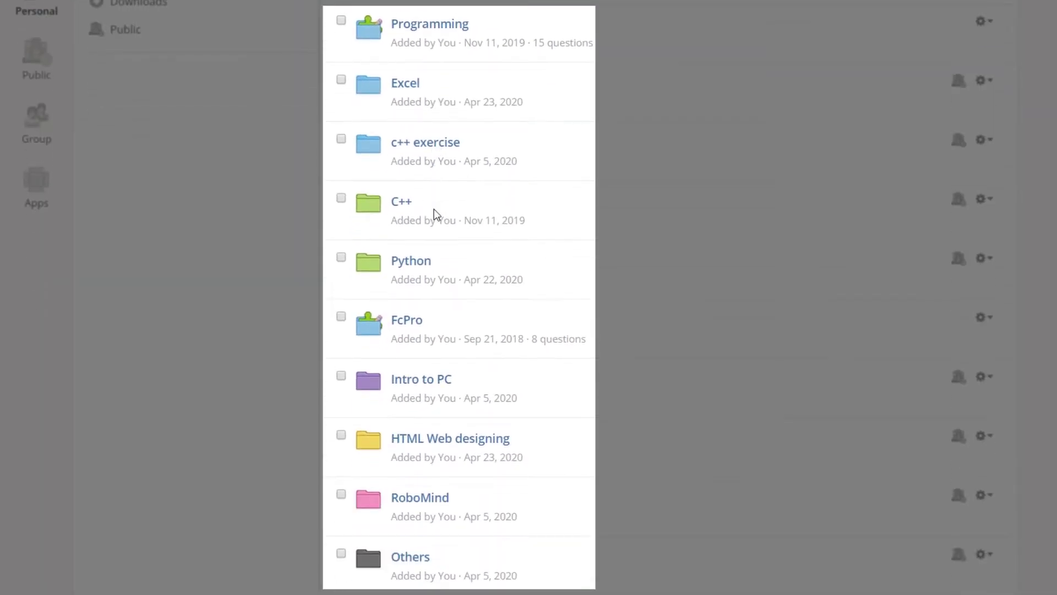
scroll(430, 213, "down", 1)
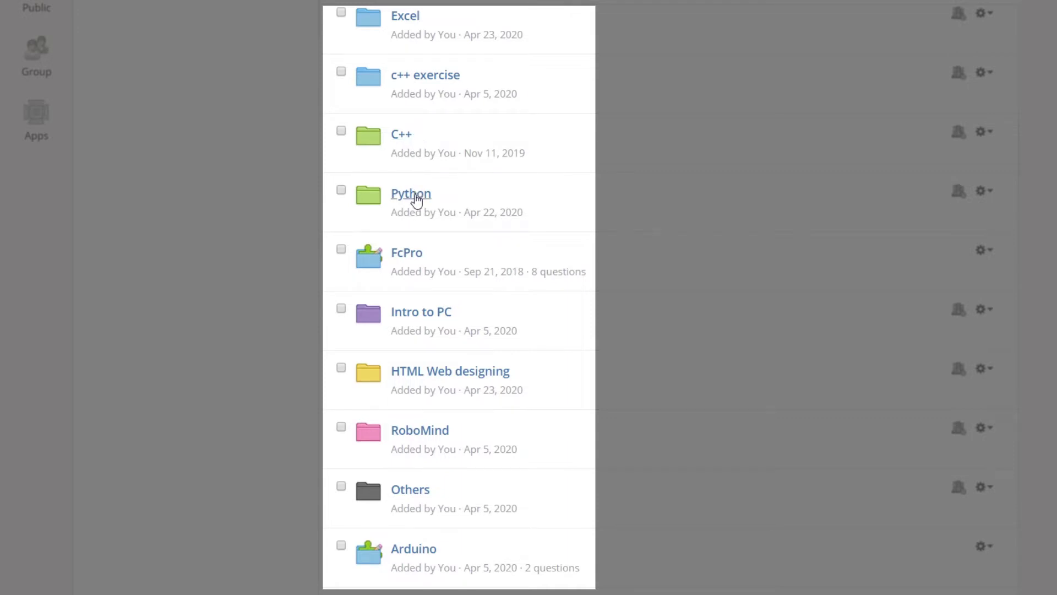
scroll(416, 201, "down", 2)
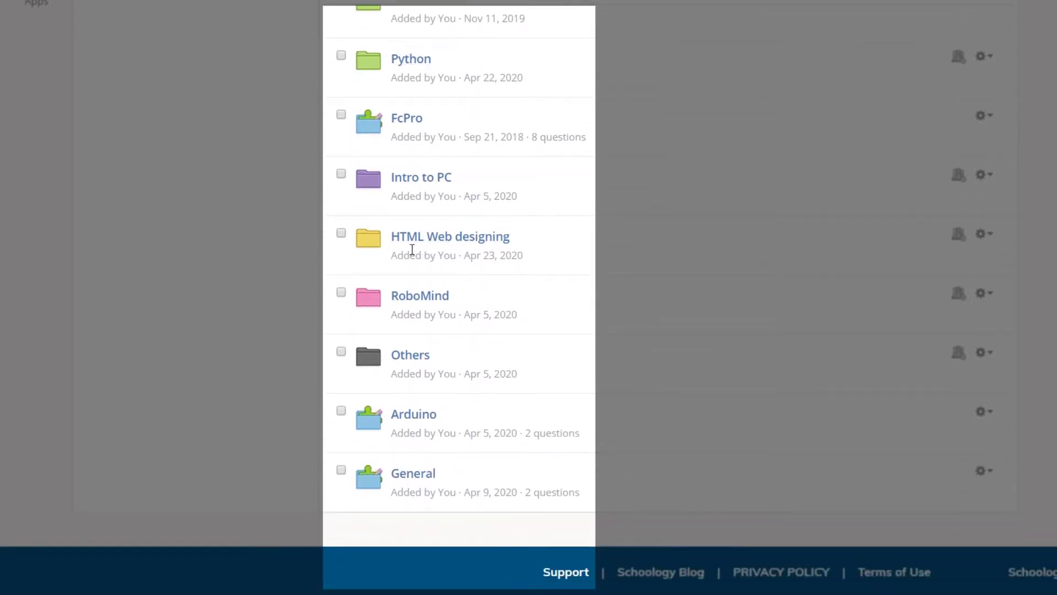
scroll(435, 312, "down", 1)
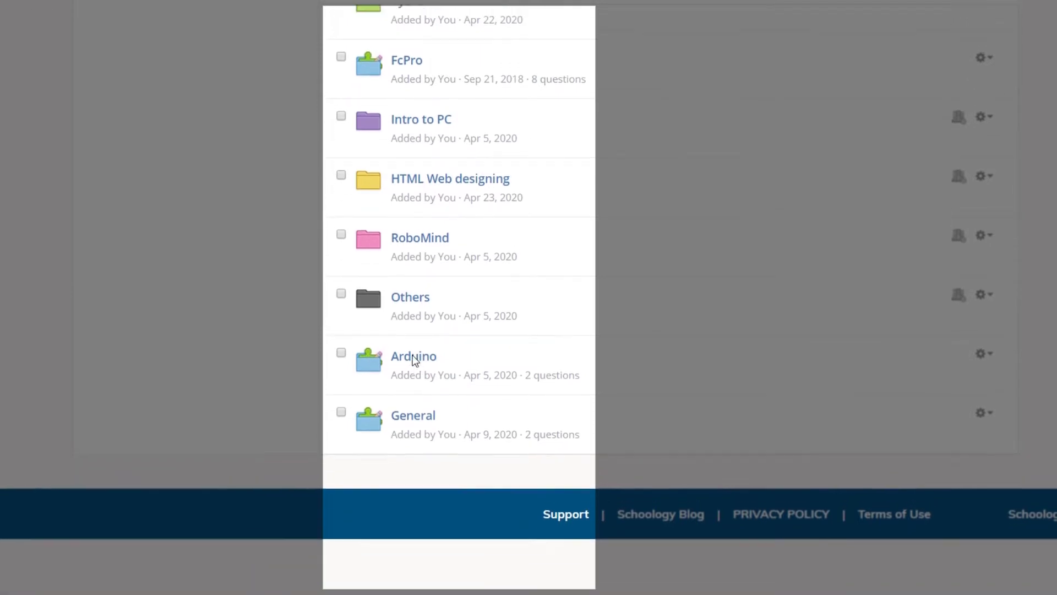
scroll(415, 359, "up", 5)
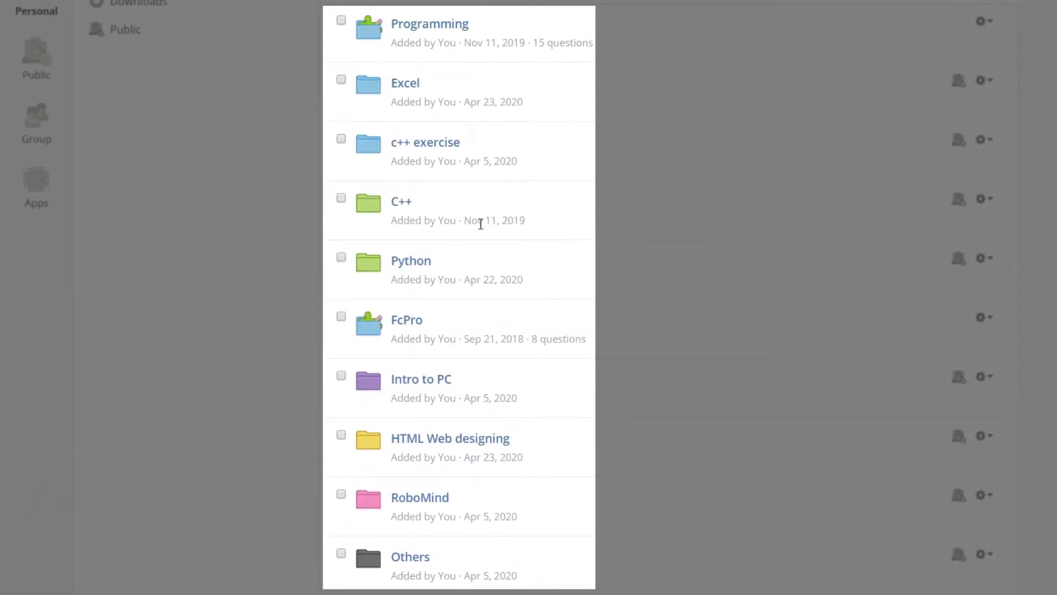
scroll(462, 265, "down", 1)
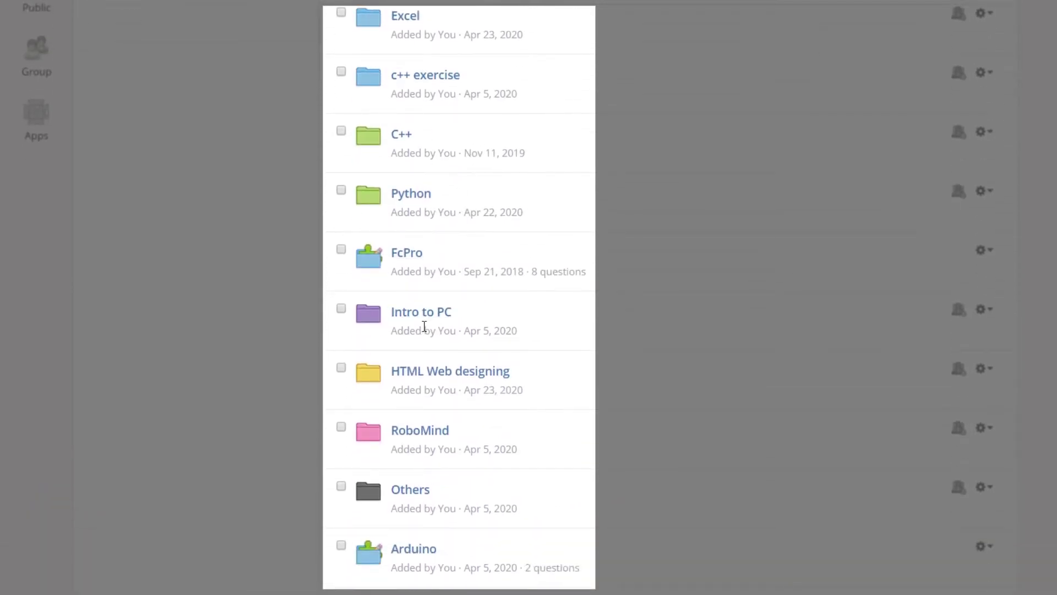
scroll(426, 334, "down", 2)
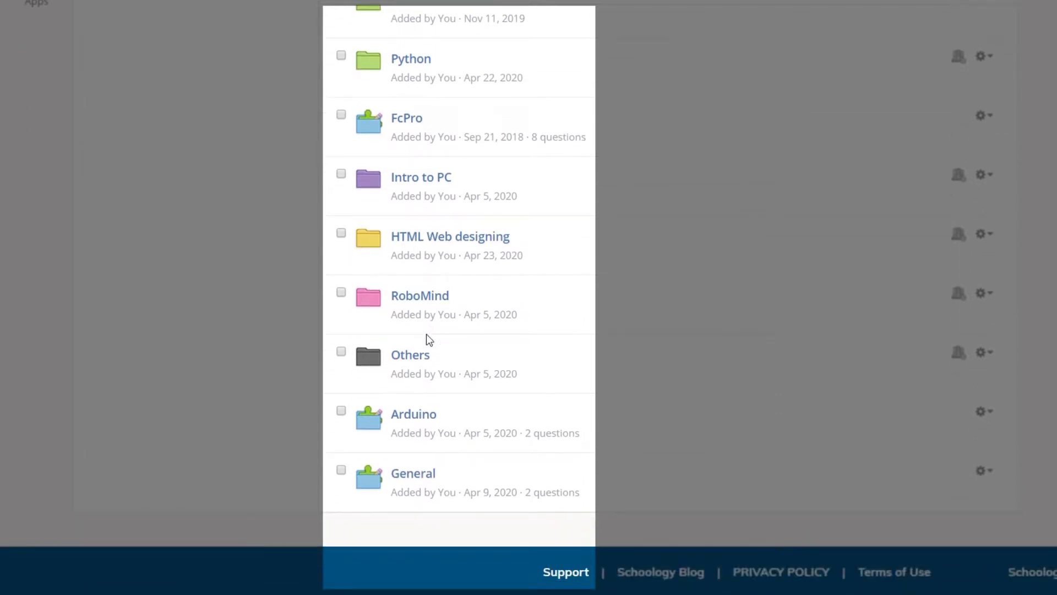
scroll(421, 344, "up", 3)
scroll(414, 350, "up", 2)
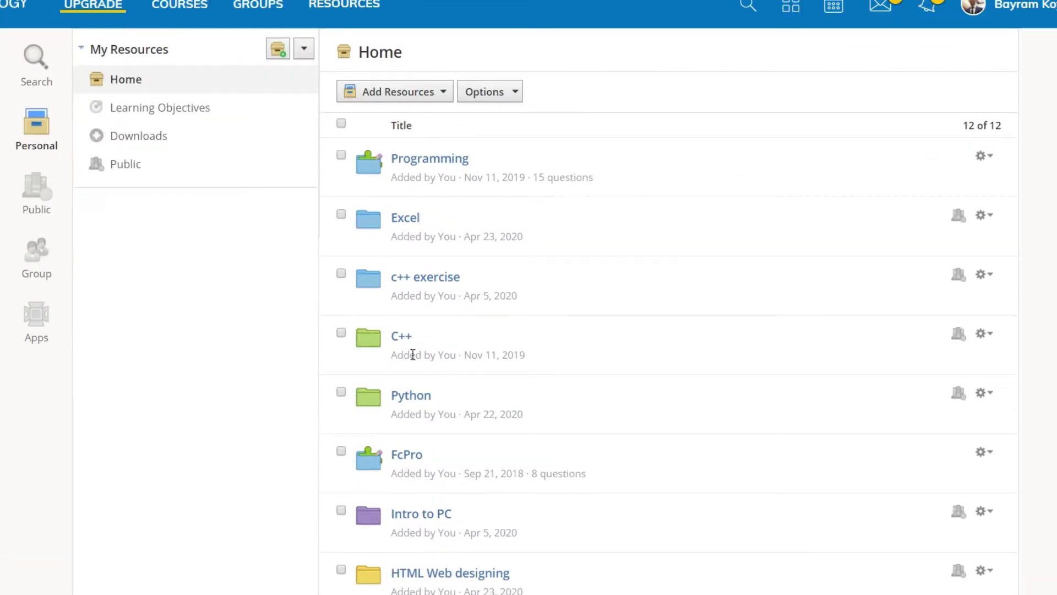
Examine the resource types that can be added to the Home collection and to its Excel folder
left_click(406, 94)
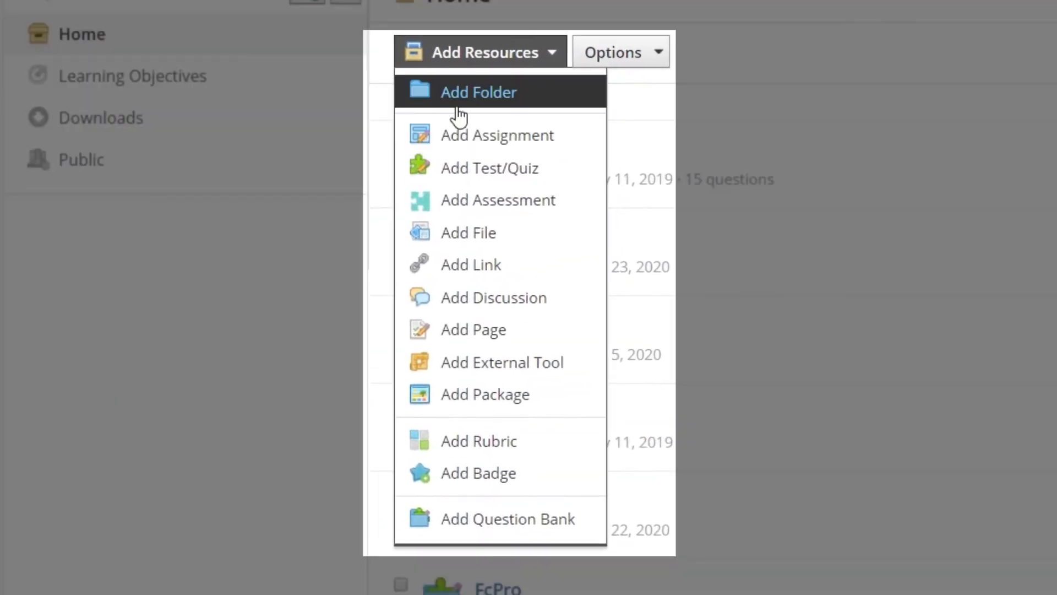
left_click(732, 74)
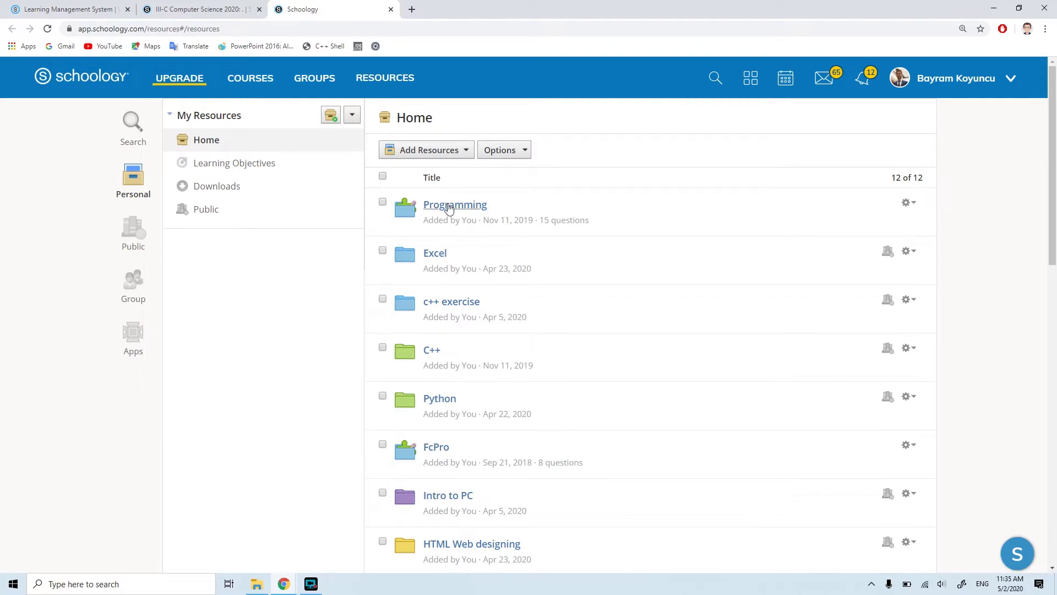
left_click(437, 257)
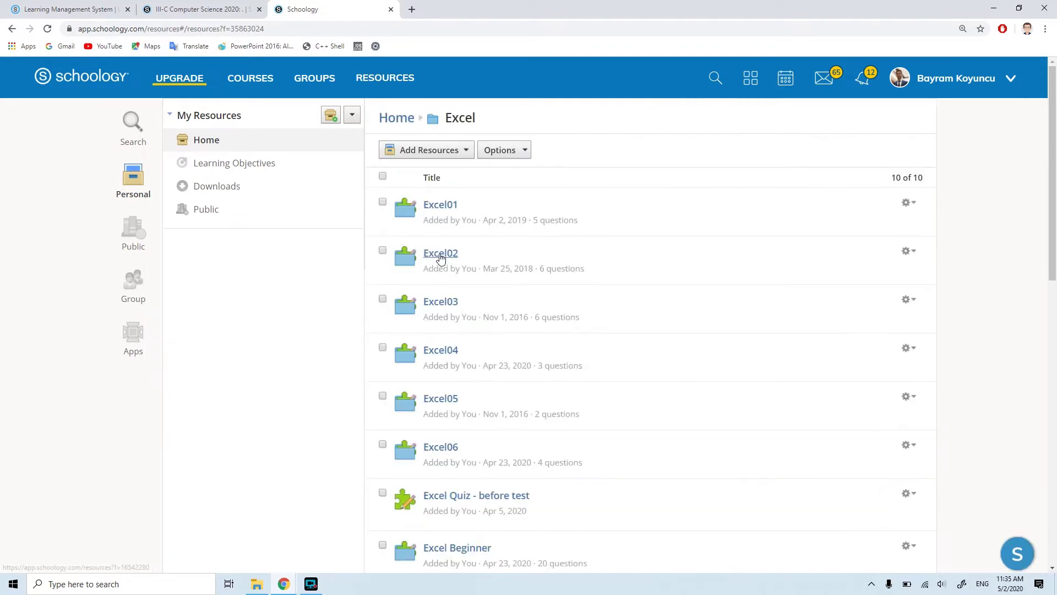
left_click(466, 149)
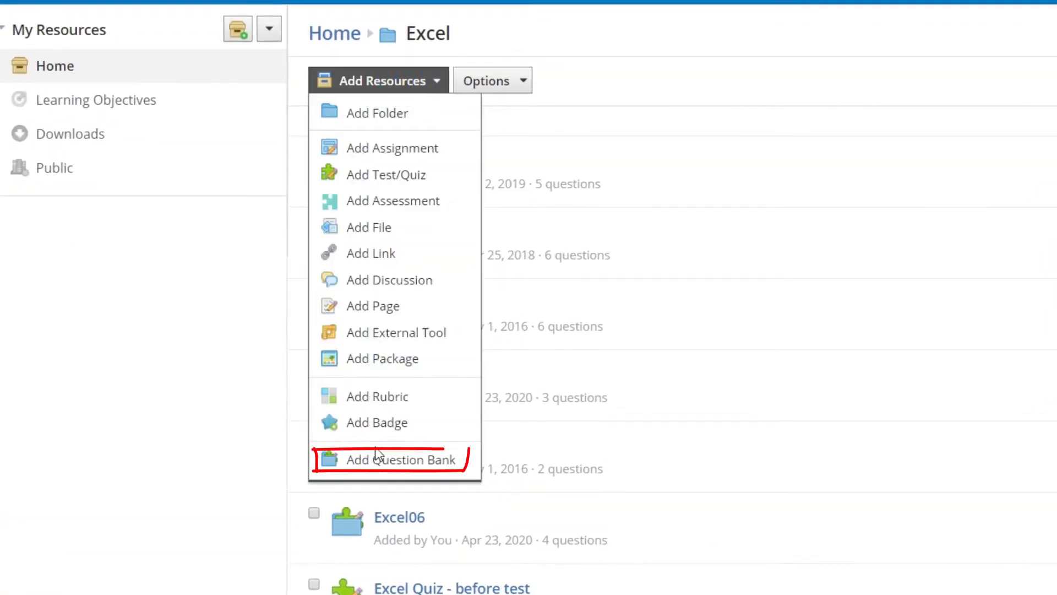
left_click(215, 426)
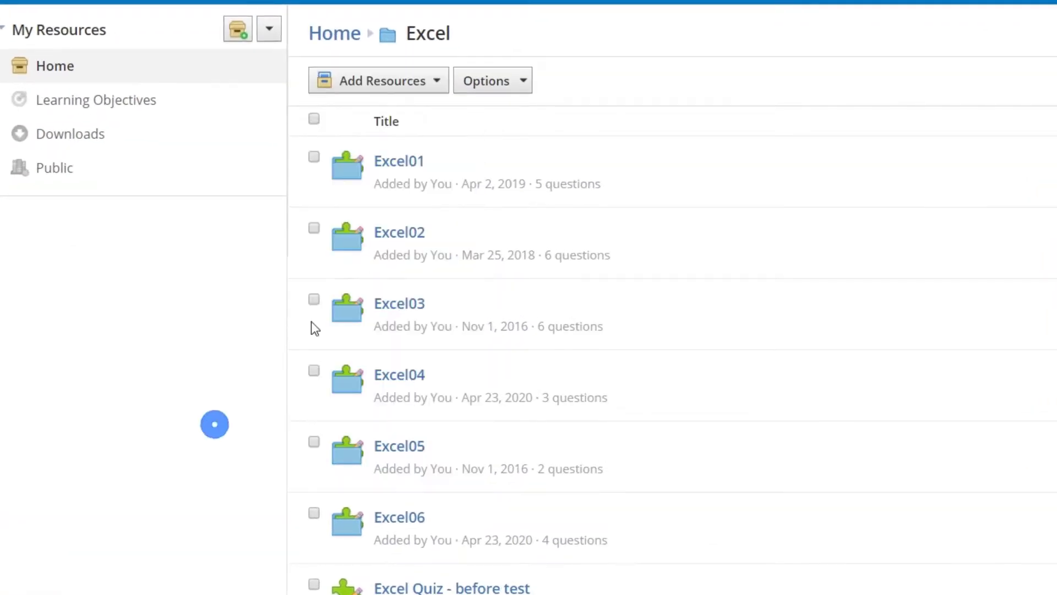
Open the Excel01 question bank, review its questions, and inspect the average-formula question's answer choices and available actions
left_click(399, 159)
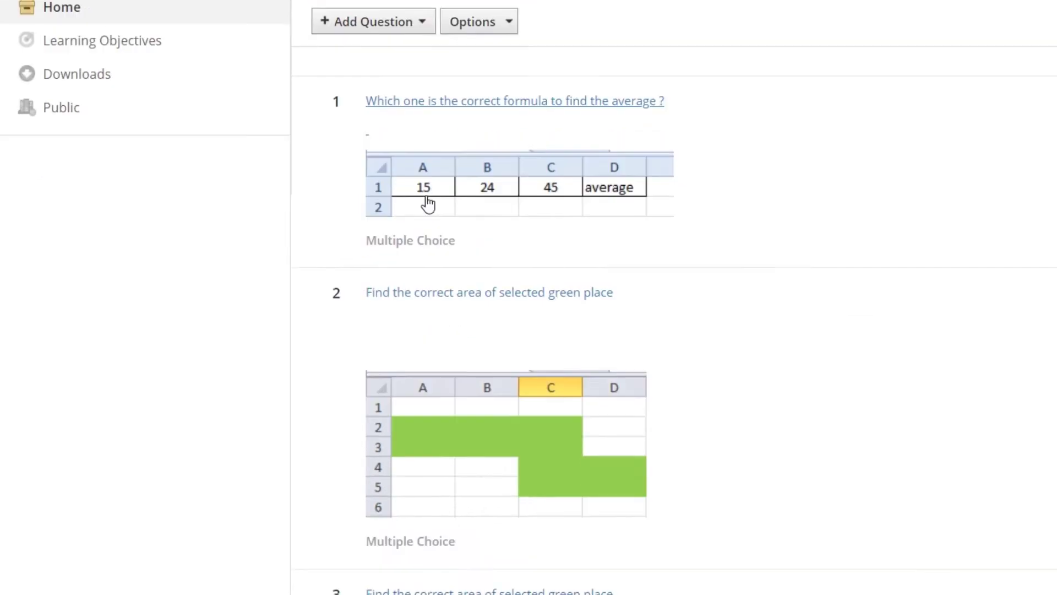
scroll(428, 205, "down", 10)
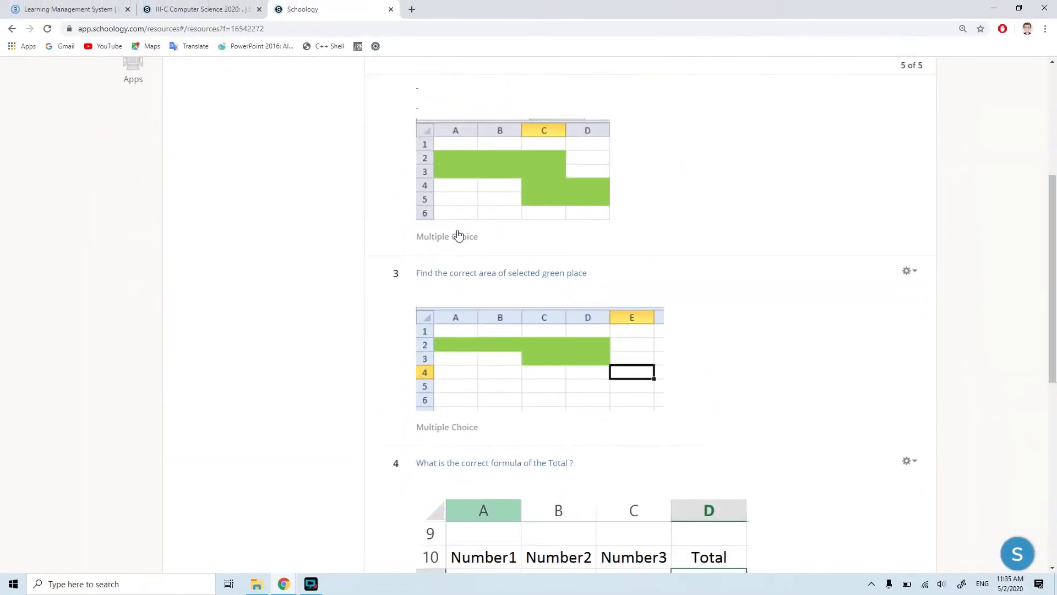
scroll(455, 248, "up", 10)
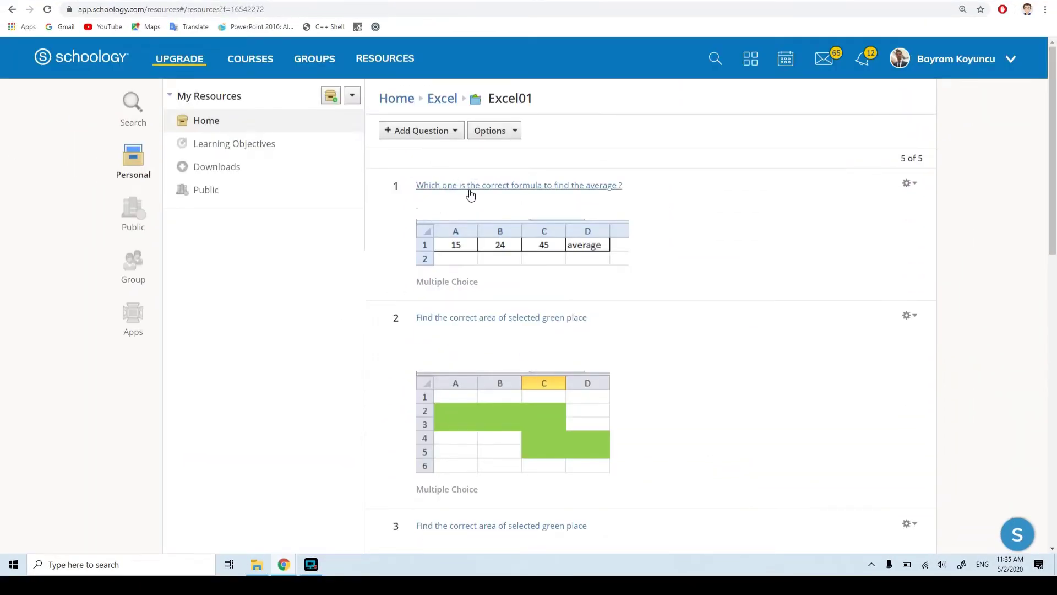
left_click(472, 186)
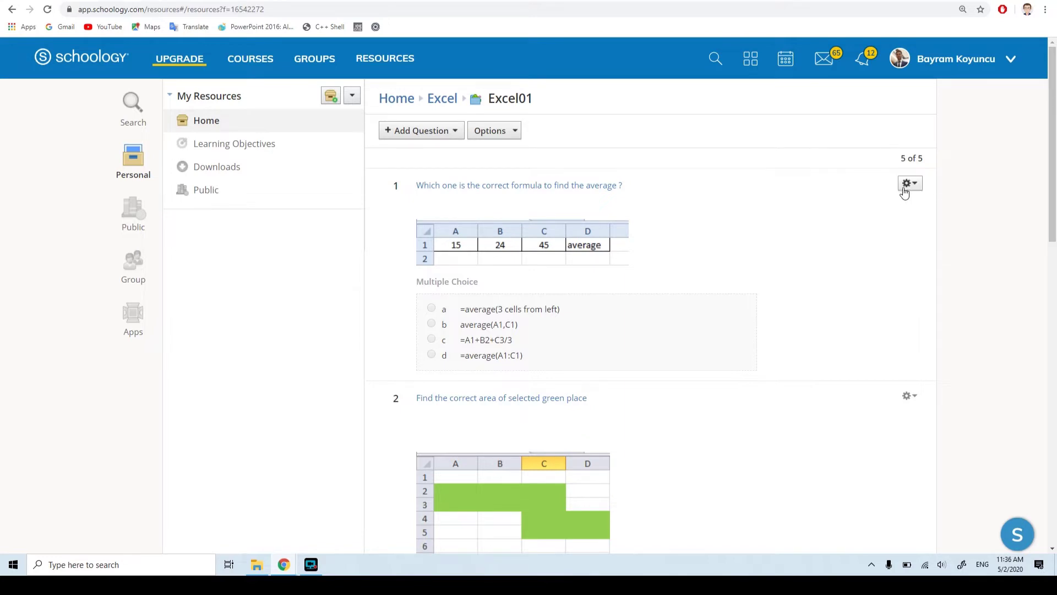
left_click(909, 184)
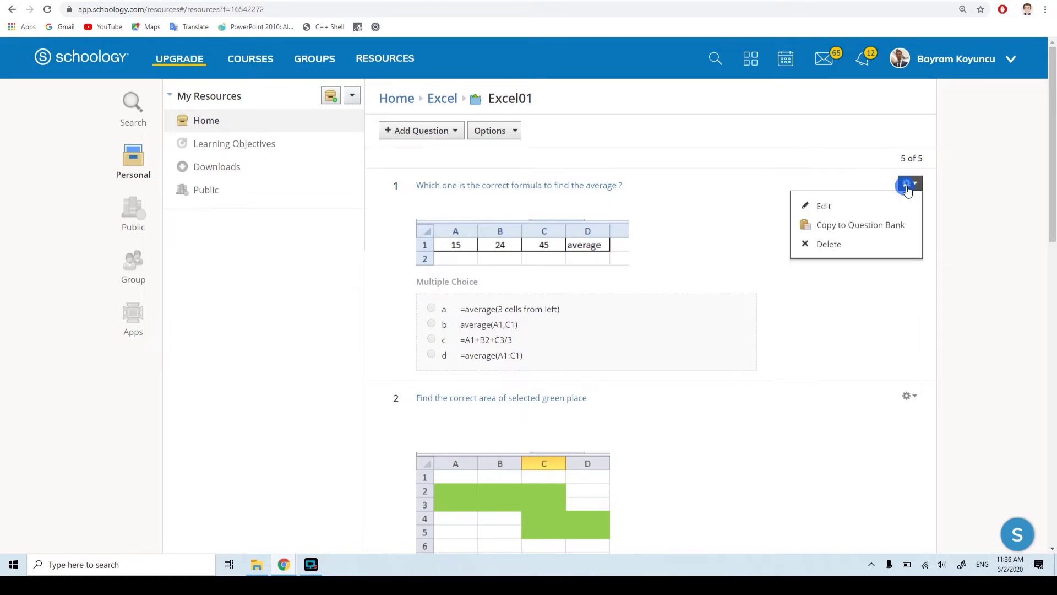
left_click(956, 219)
left_click(458, 193)
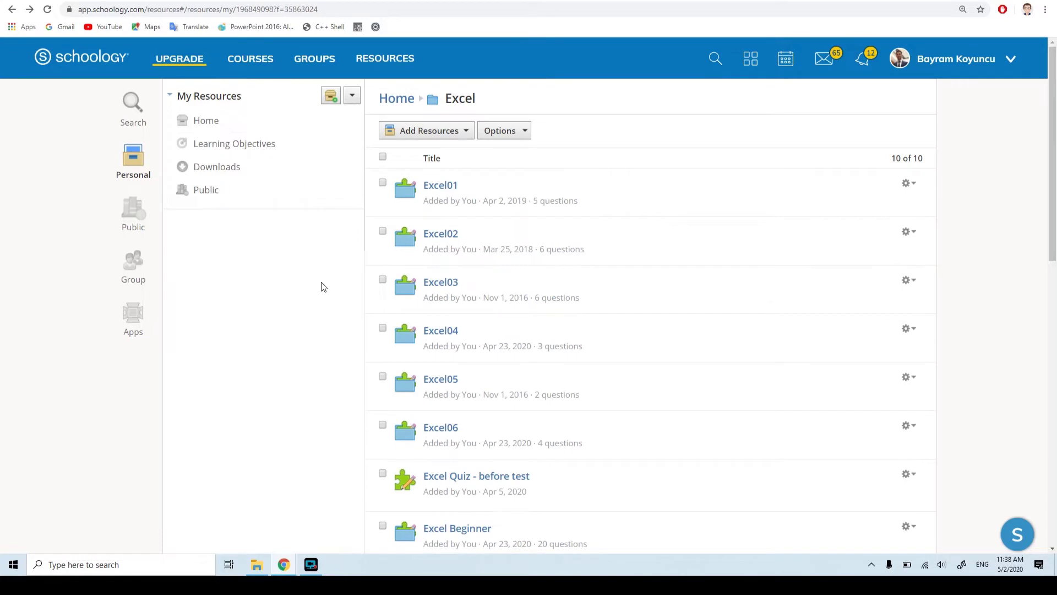
Look over the Excel folder's question banks, and open the Exams folder in the III-C Computer Science 2020 course
scroll(322, 282, "down", 4)
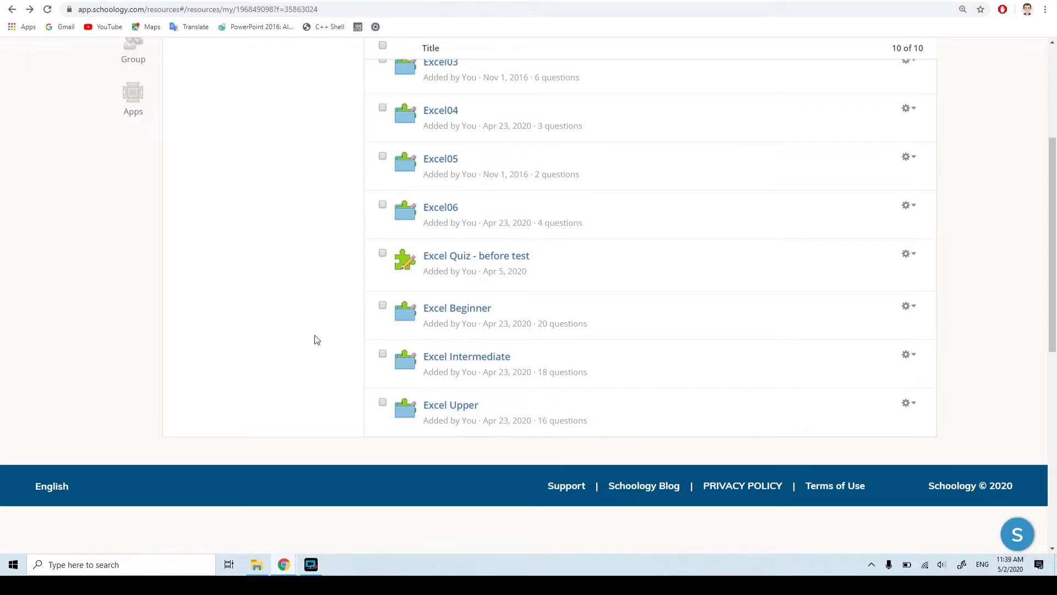
scroll(315, 339, "up", 5)
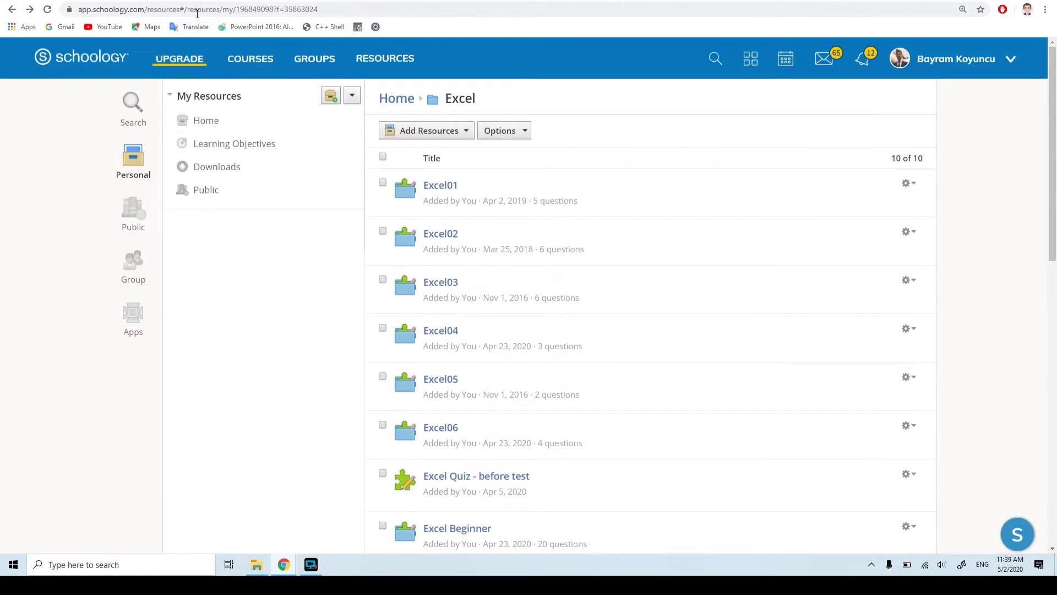
left_click(199, 2)
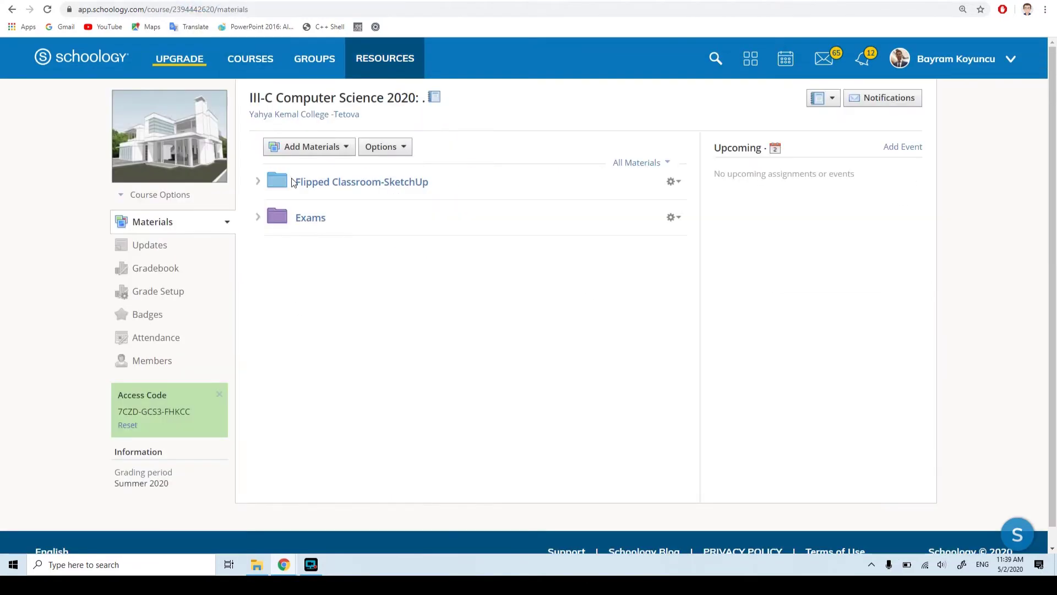
left_click(311, 219)
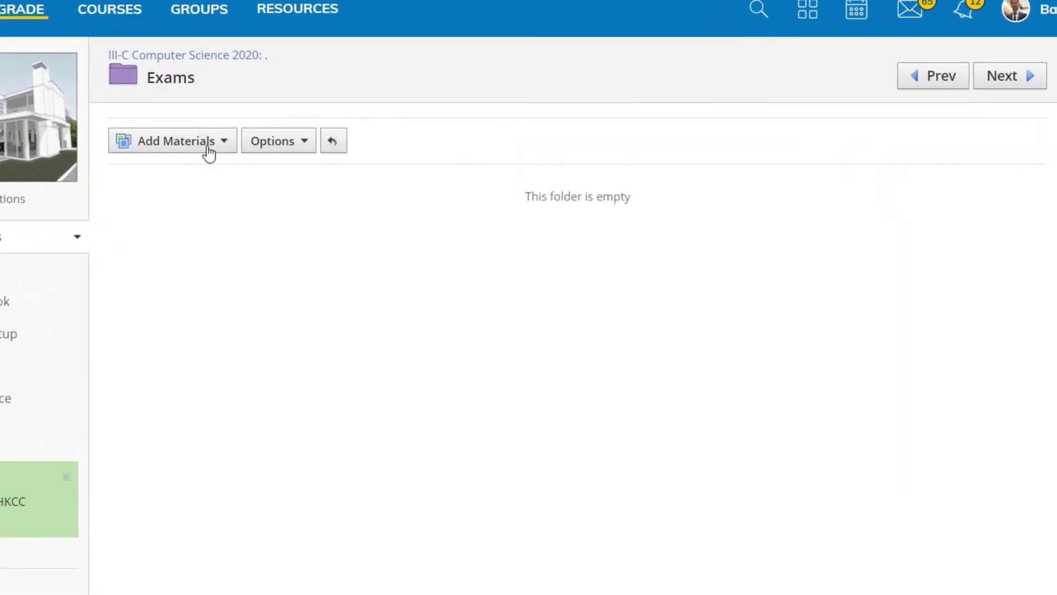
Start a new test/quiz in the Exams folder, named "Exam Excel" with the due date 5/04/20
left_click(209, 153)
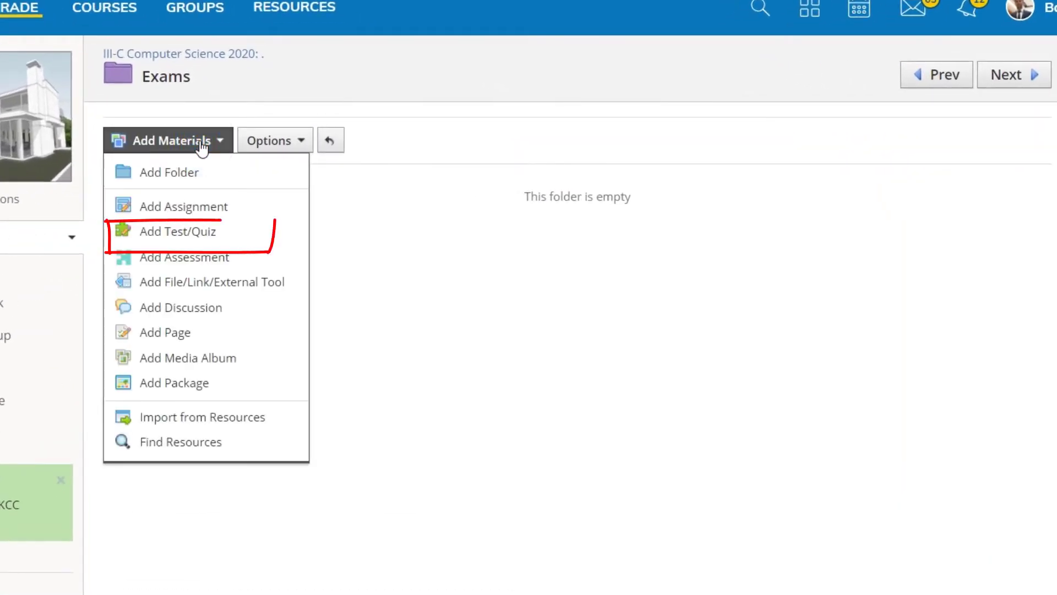
left_click(215, 233)
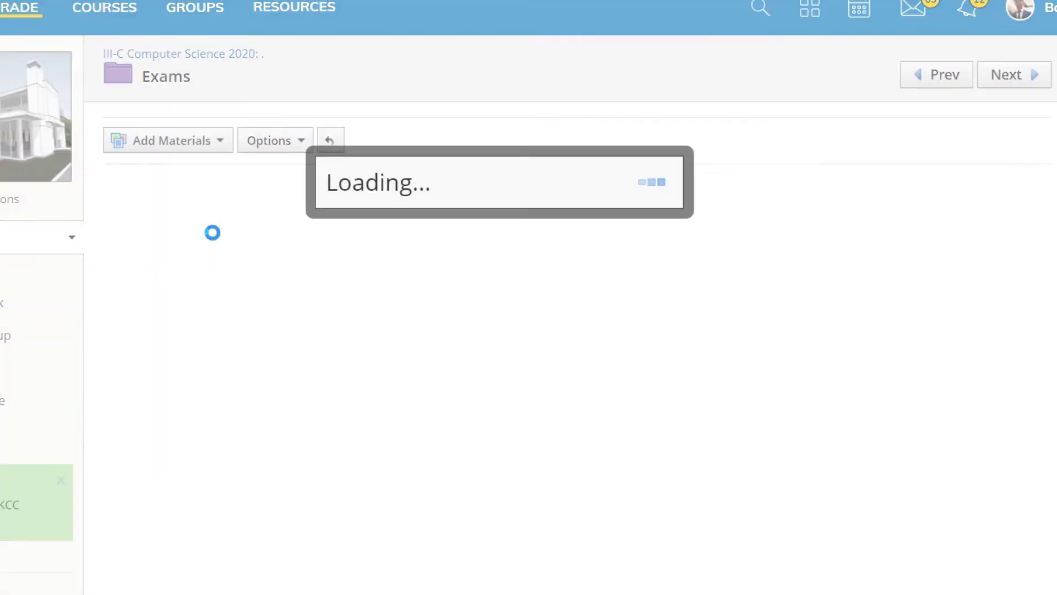
left_click(380, 140)
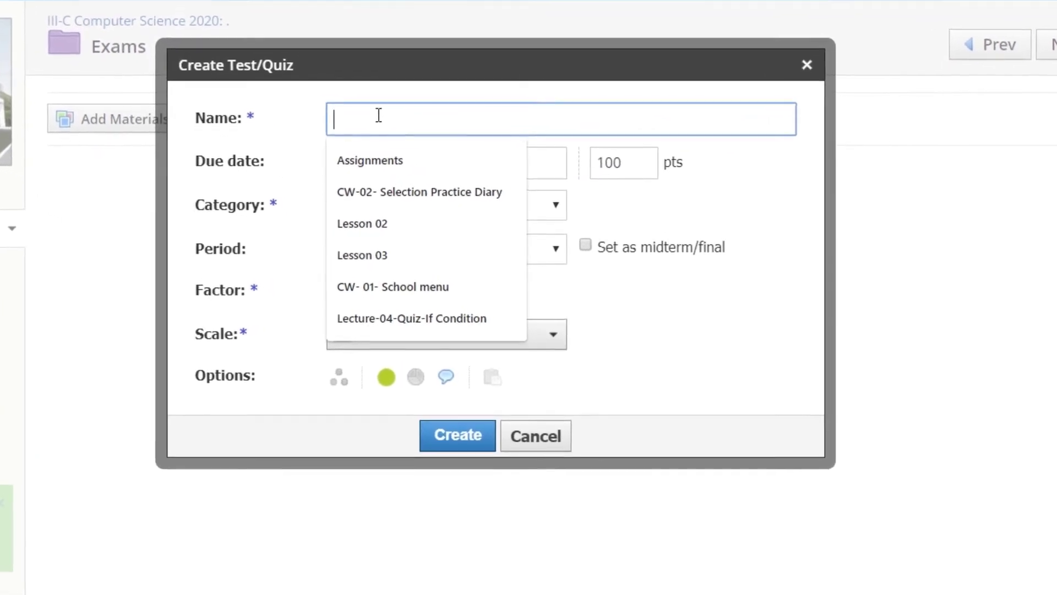
type("Exam Excel")
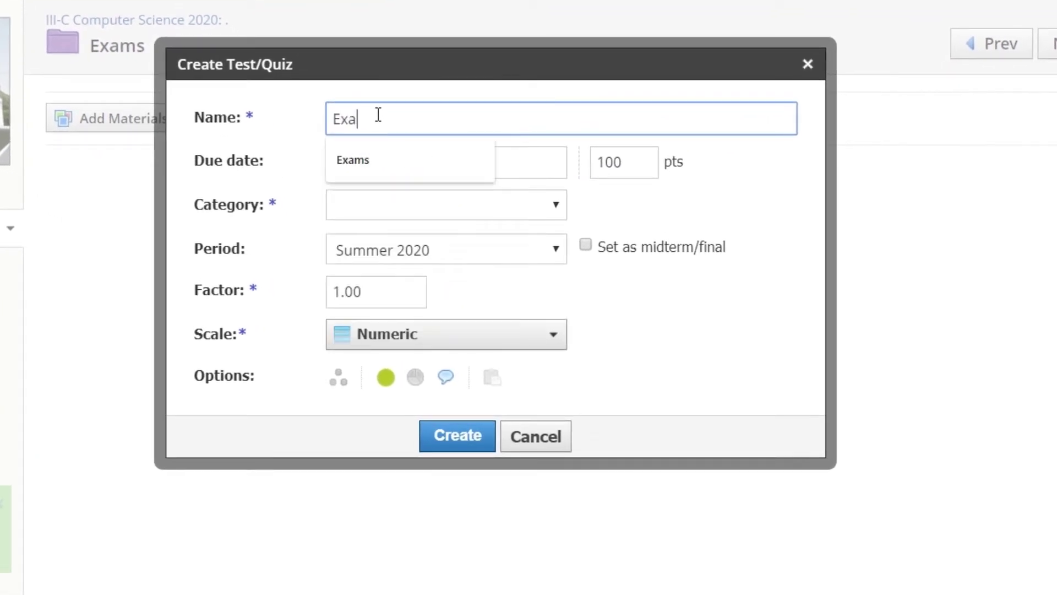
left_click(384, 165)
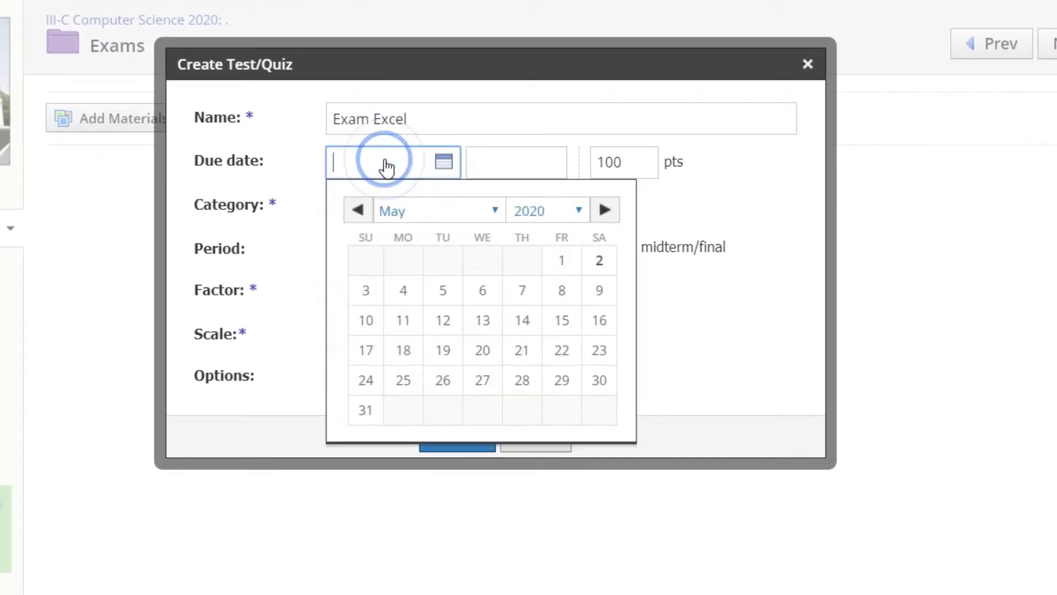
left_click(404, 291)
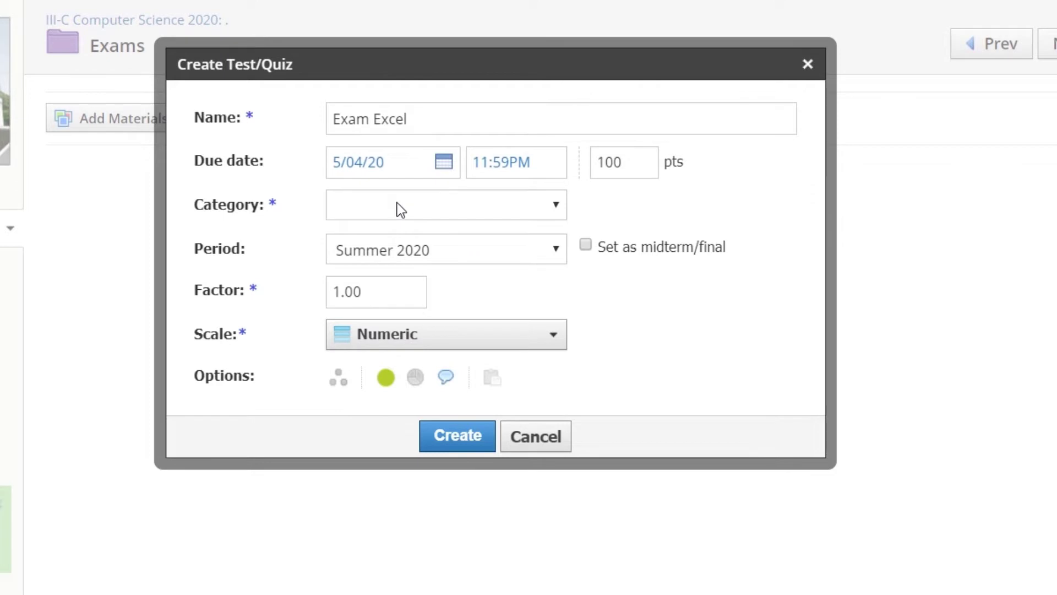
Set the test's category to Test & Exam, keep the Summer 2020 period, and create the test
left_click(399, 206)
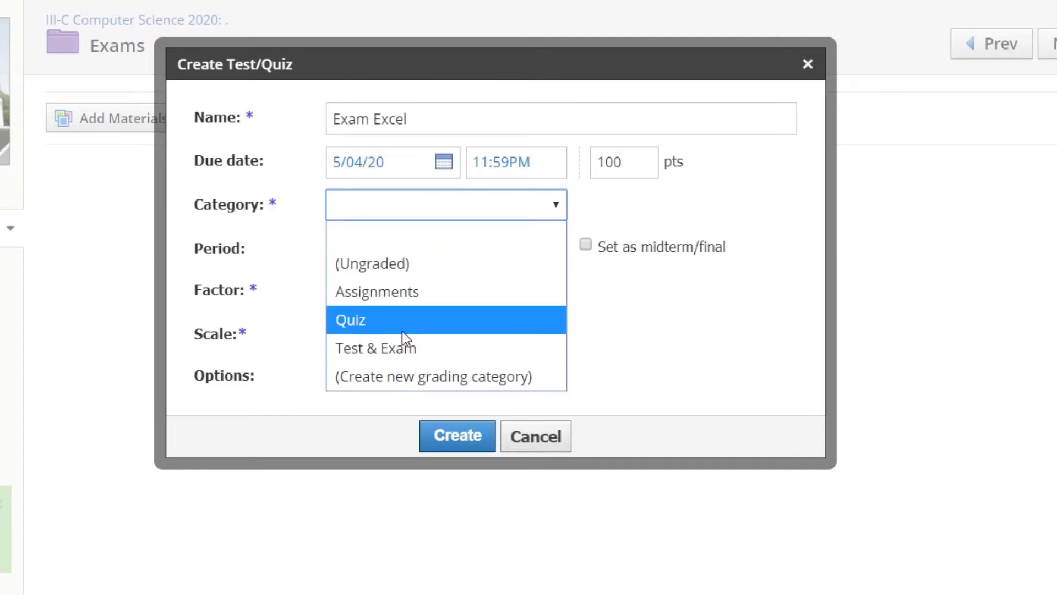
left_click(417, 350)
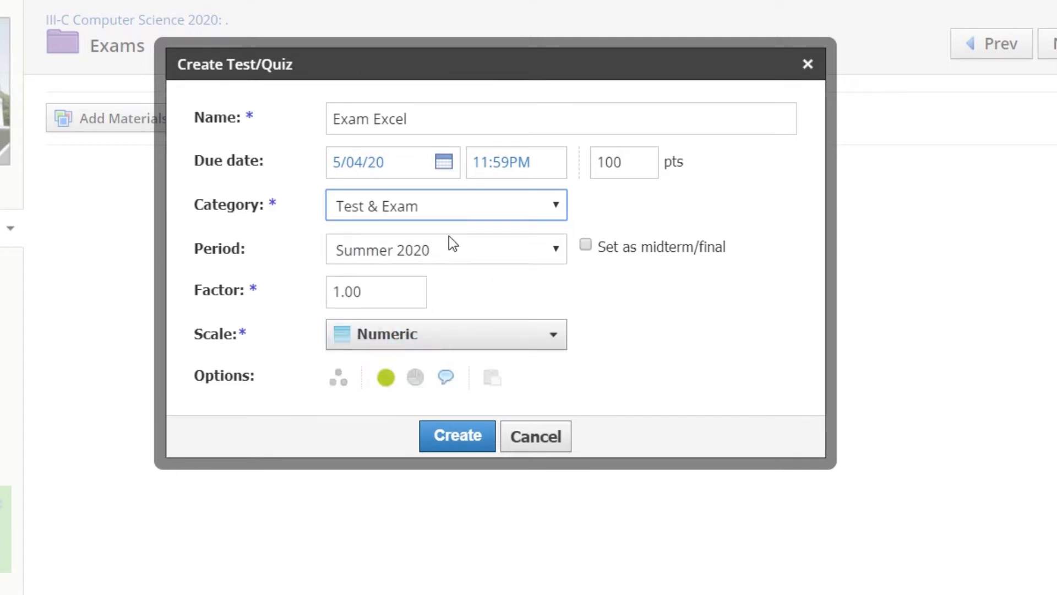
left_click(462, 246)
left_click(630, 315)
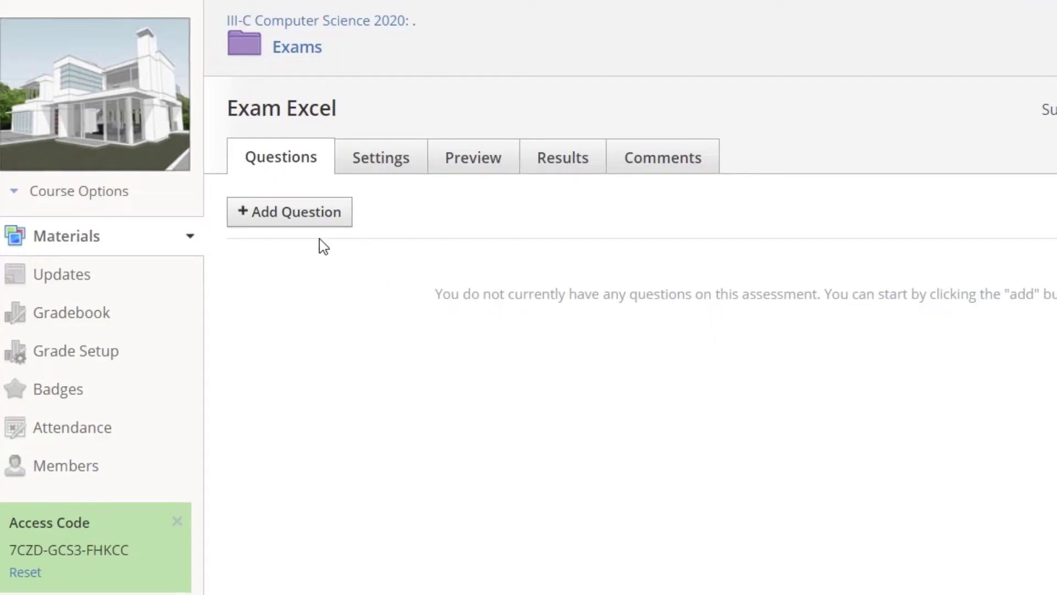
Start adding random questions from the Excel folder's question banks, selecting Excel Beginner, Excel Intermediate and Excel Upper
left_click(286, 217)
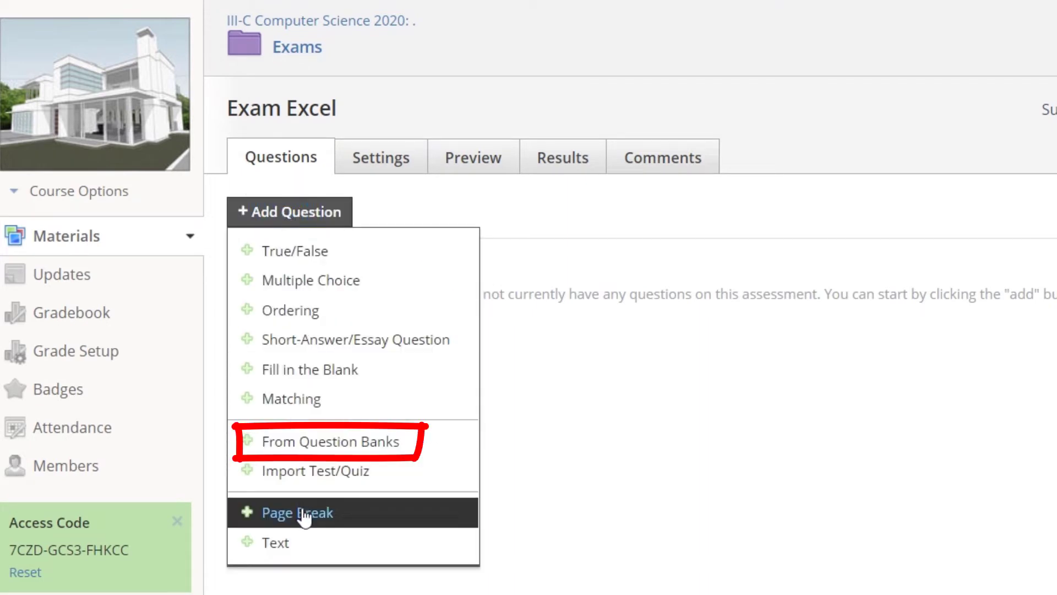
left_click(343, 440)
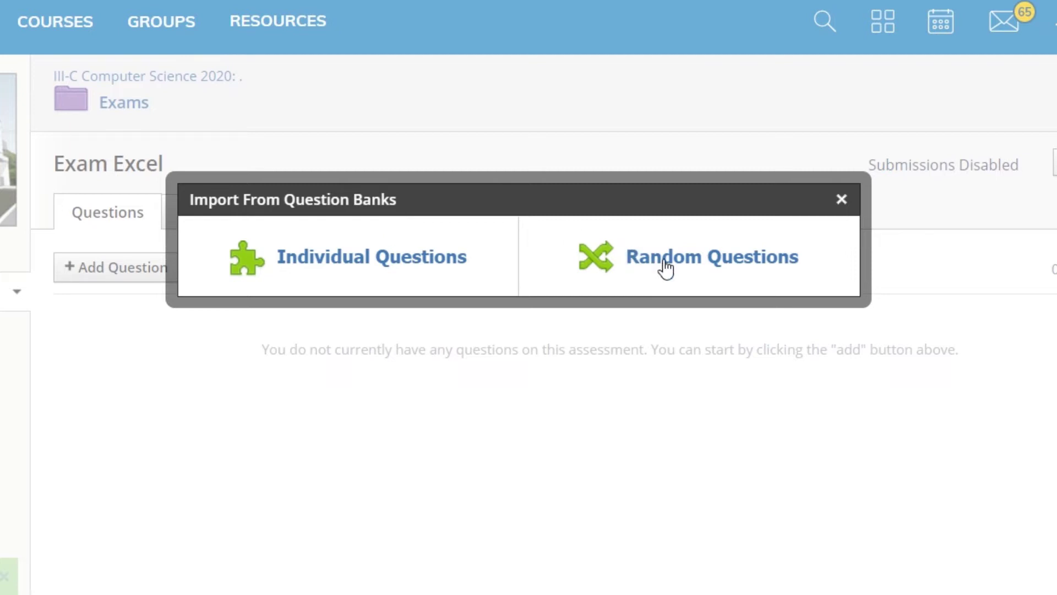
left_click(684, 263)
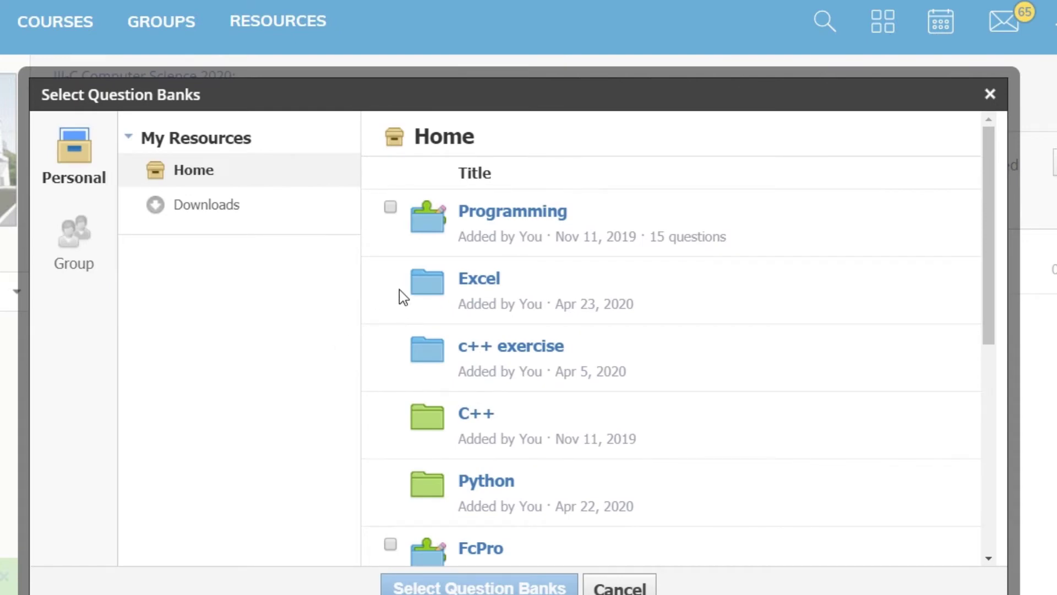
left_click(487, 284)
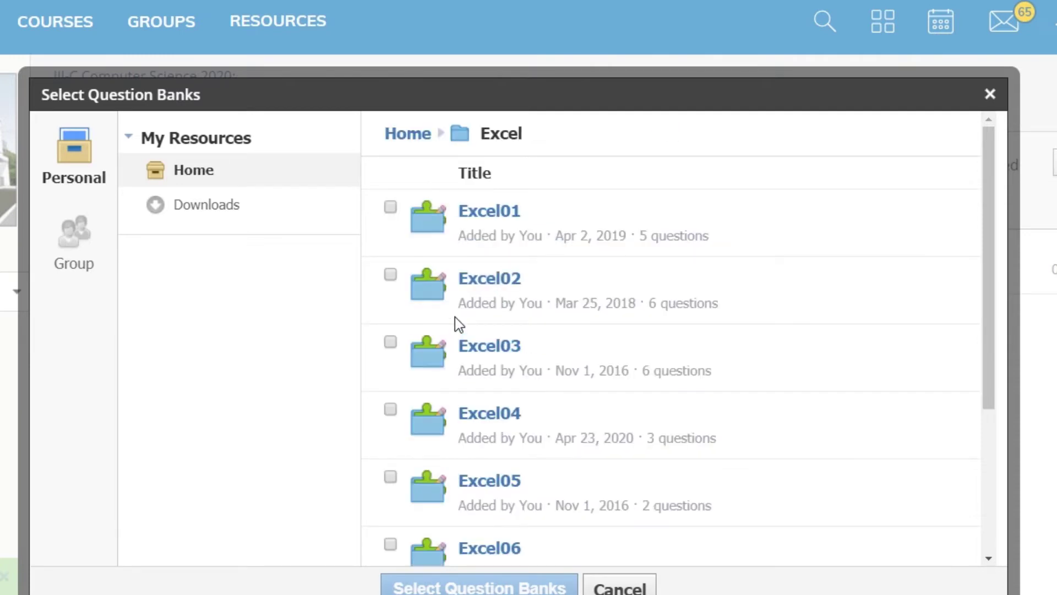
scroll(455, 316, "down", 5)
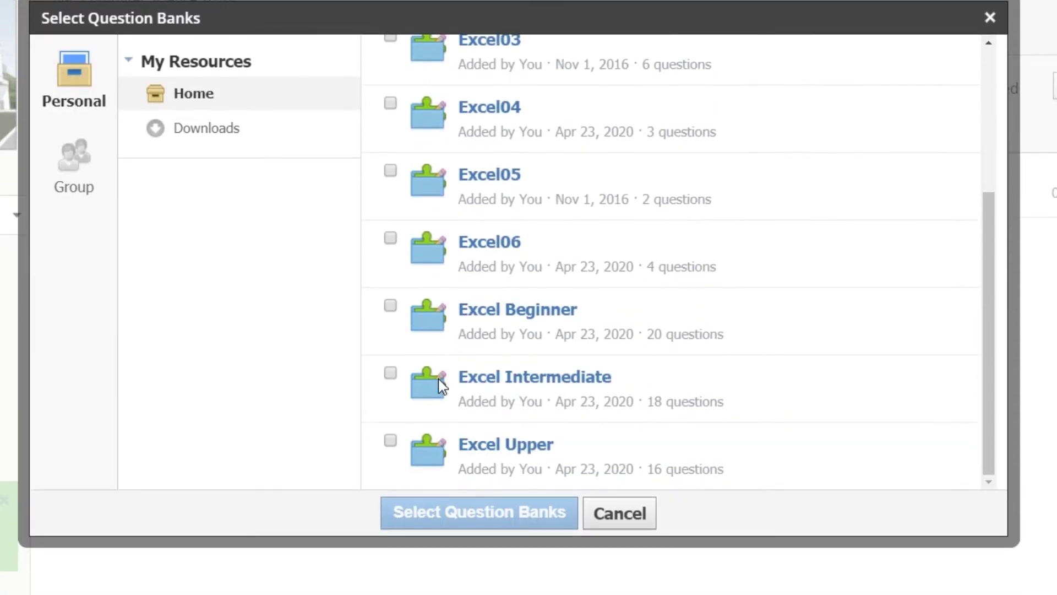
left_click(390, 306)
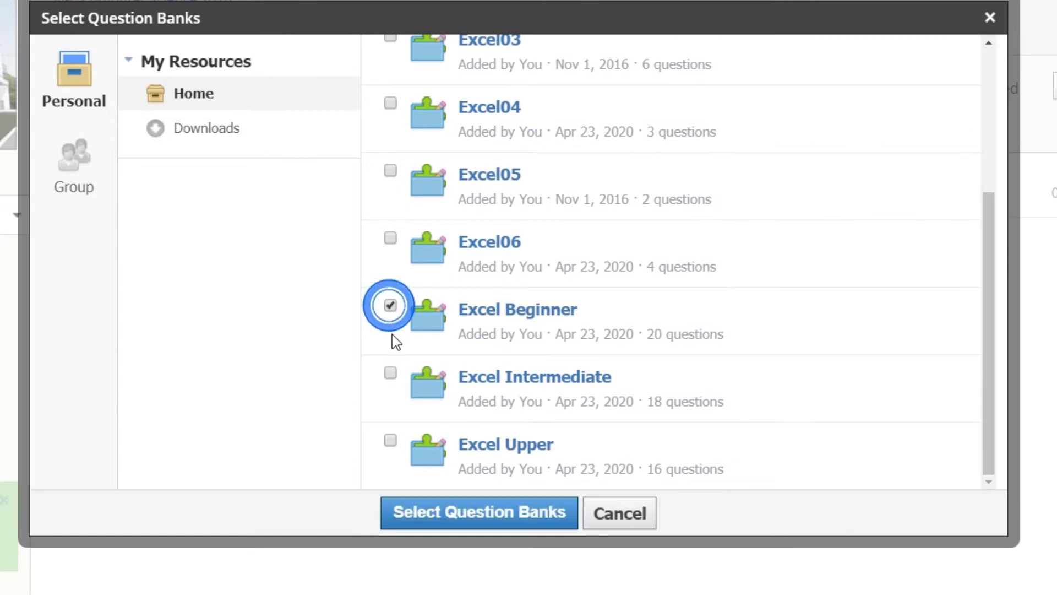
left_click(390, 374)
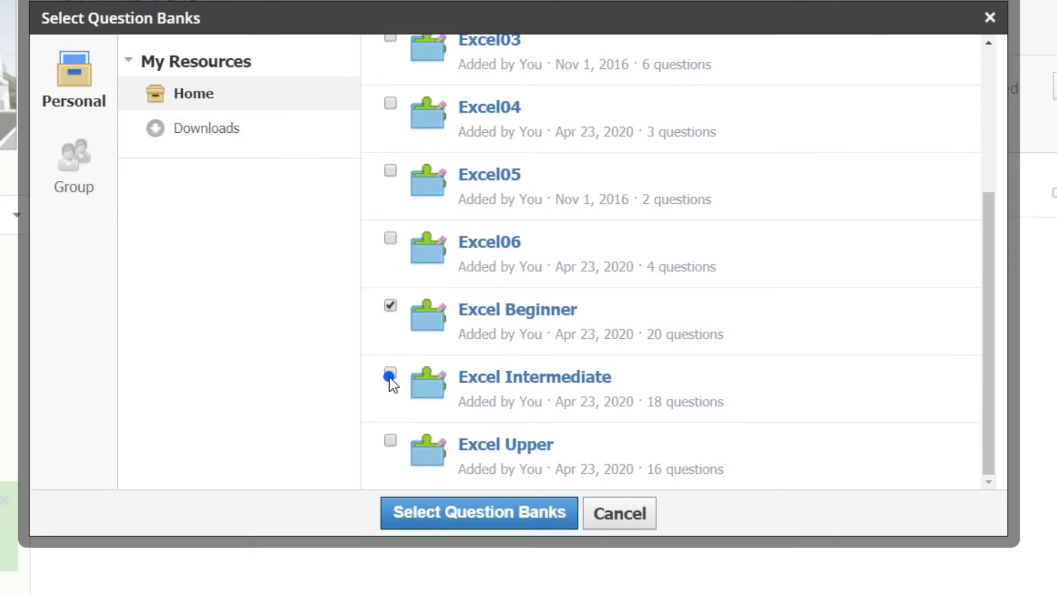
left_click(390, 440)
left_click(503, 519)
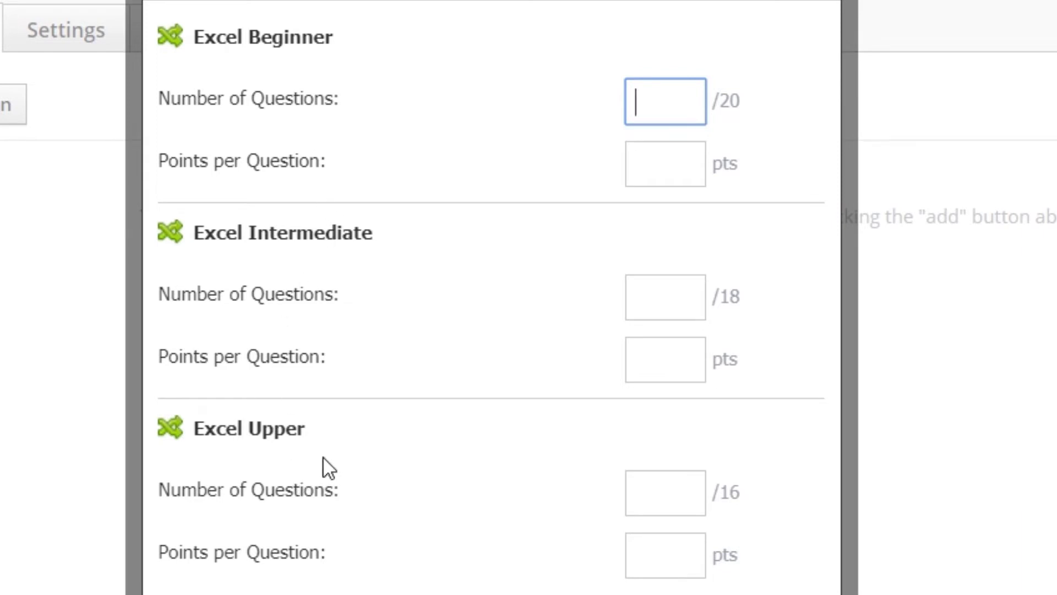
Set the number of random questions to 5 for each of Excel Beginner, Excel Intermediate and Excel Upper
left_click(671, 102)
type("5")
left_click(669, 300)
type("5")
left_click(672, 491)
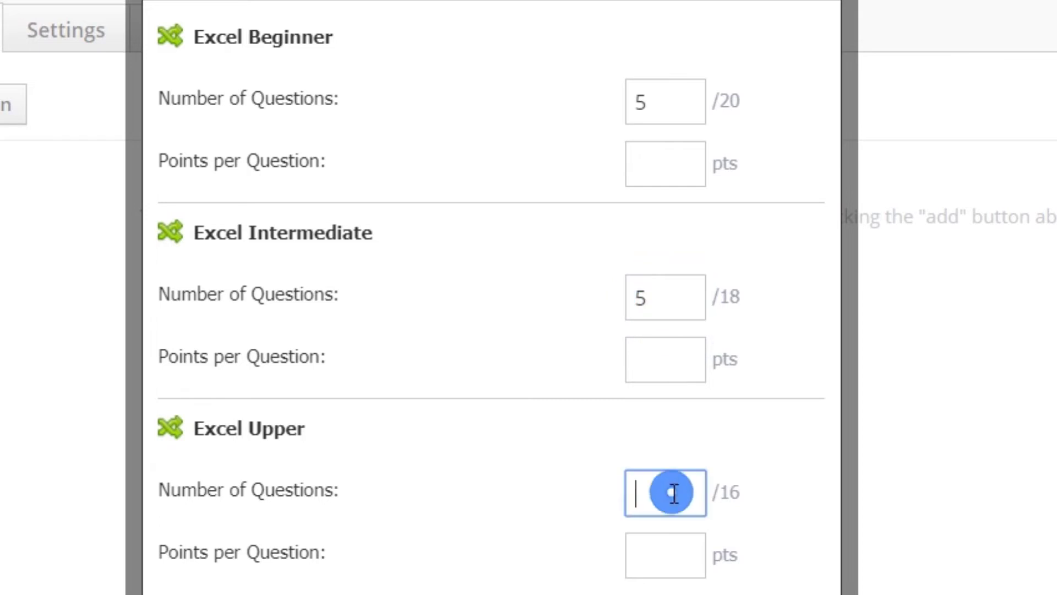
type("5")
left_click(790, 501)
double_click(657, 102)
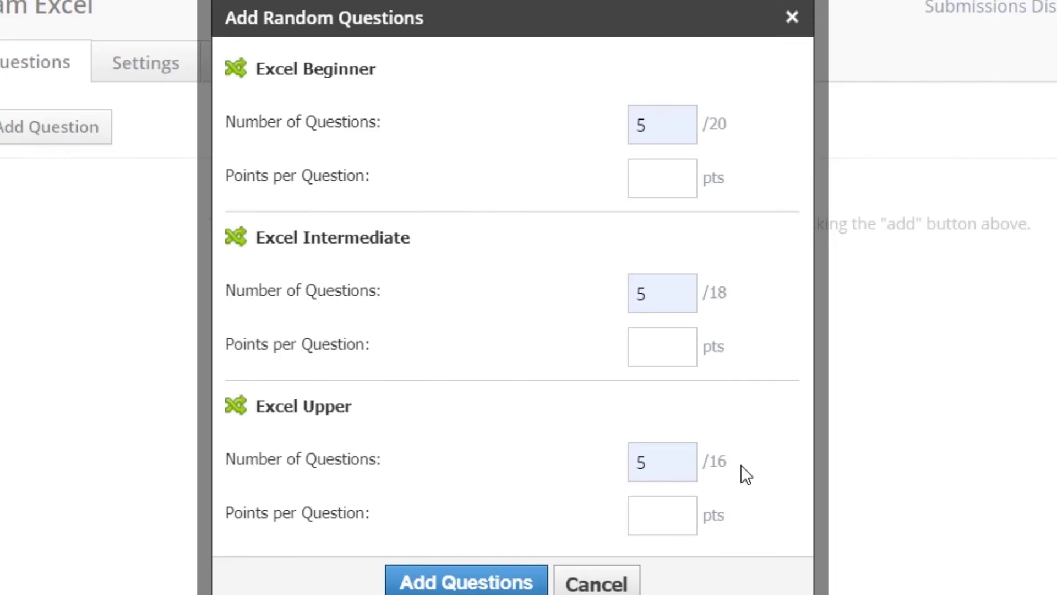
Set the points per question to 10 for Excel Upper, 6 for Intermediate and 4 for Beginner, and add the questions
left_click(664, 515)
left_click(671, 565)
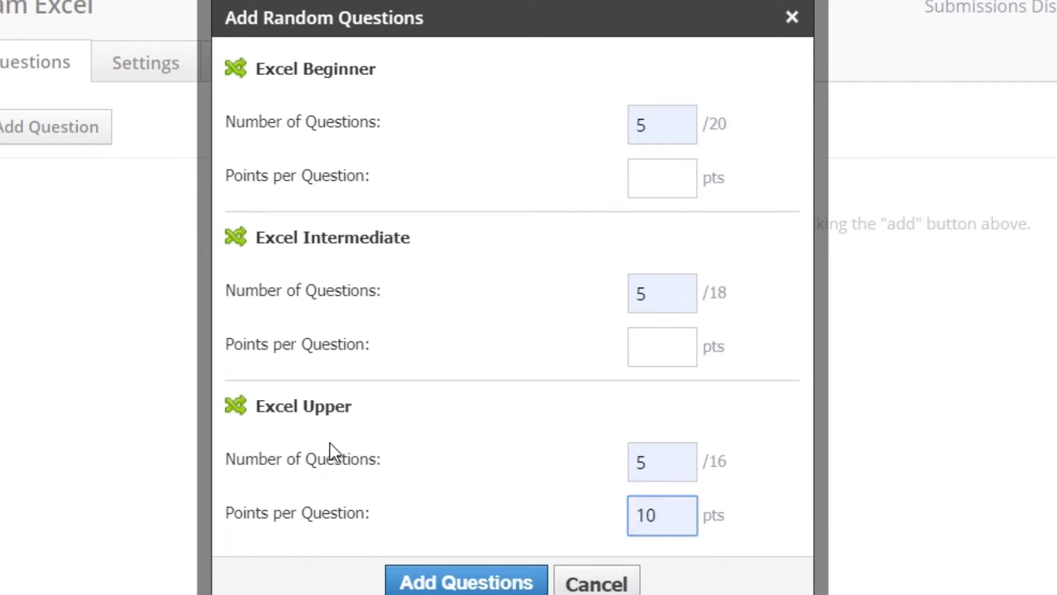
left_click(668, 346)
left_click(652, 394)
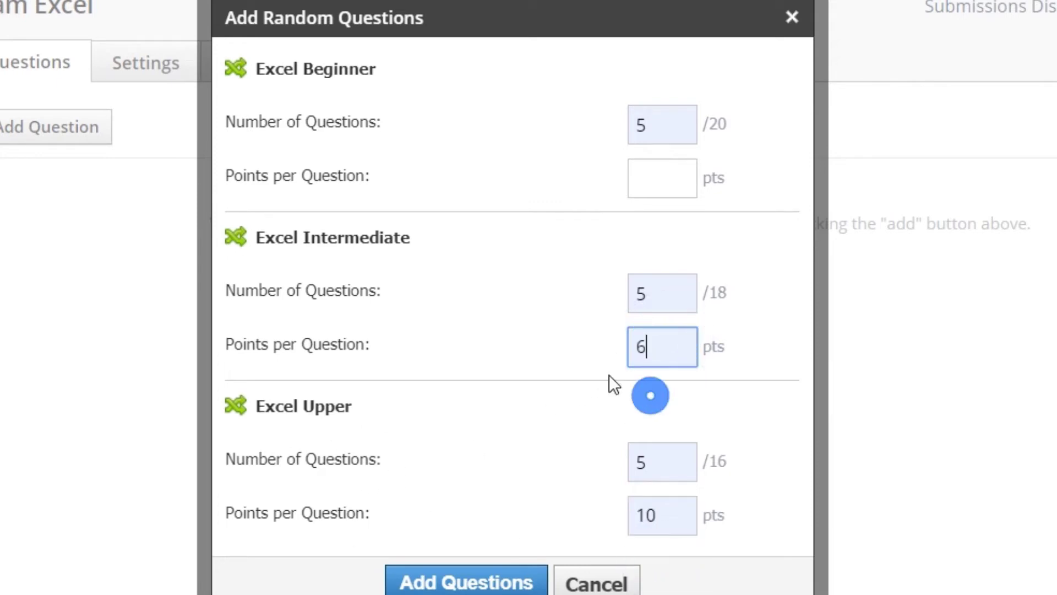
left_click(654, 172)
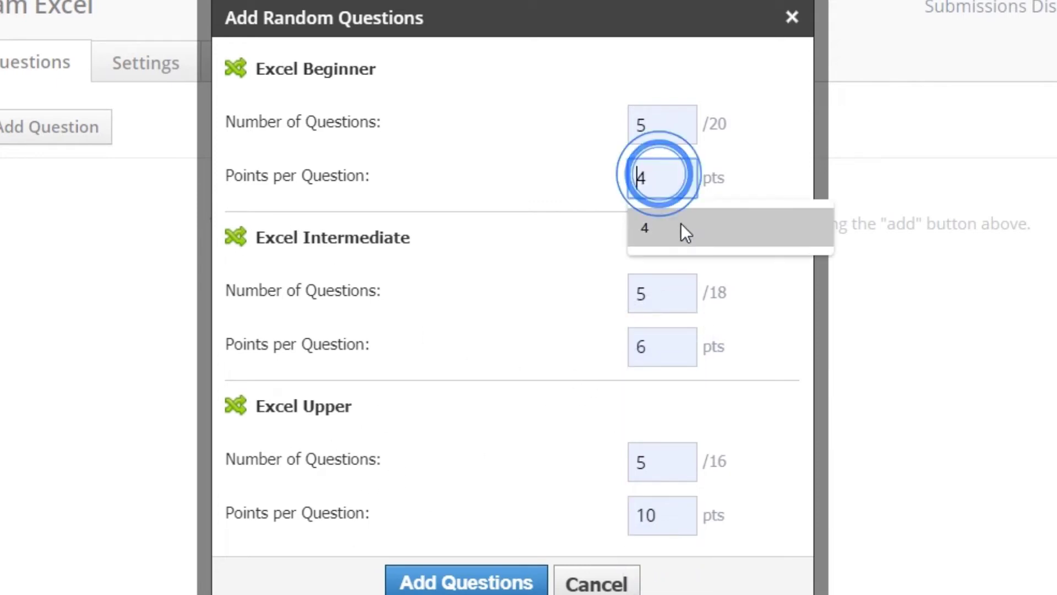
left_click(685, 229)
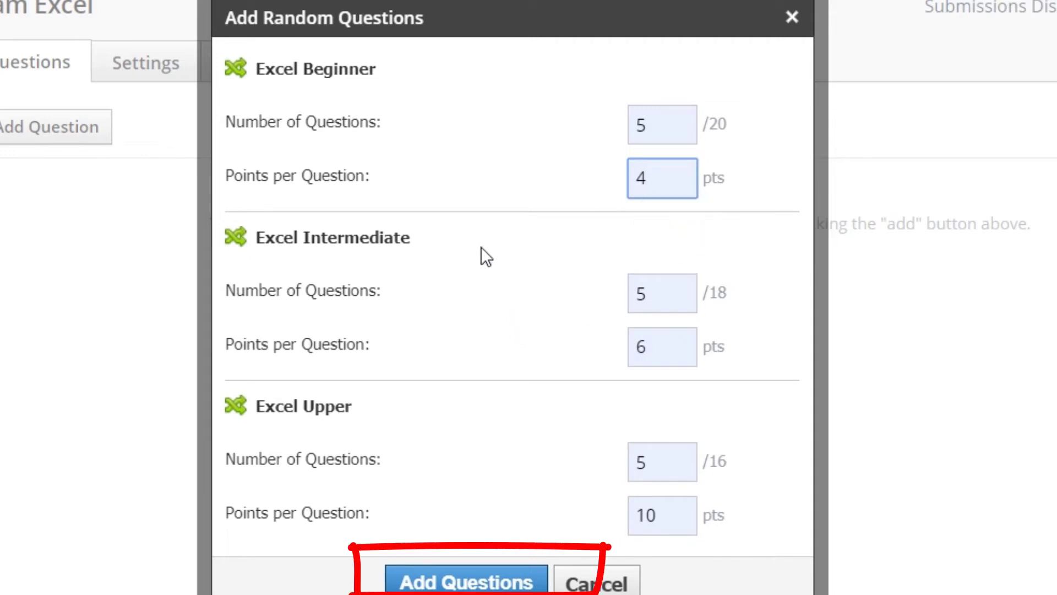
left_click(501, 584)
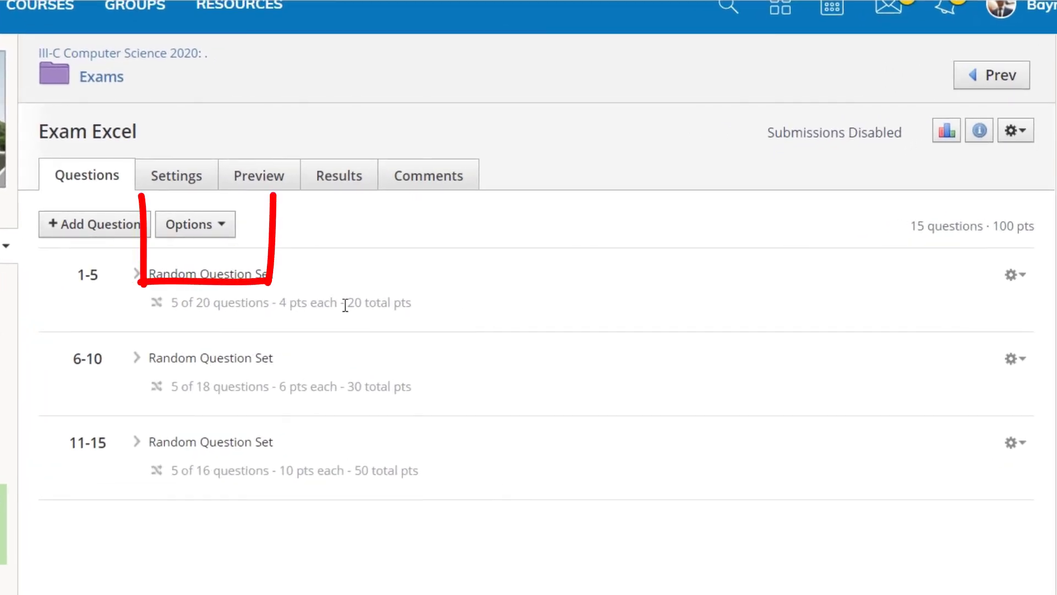
Reorder the random question sets as 10-point first, 6-point second and 4-point last, and save the changes
left_click(182, 222)
left_click(203, 253)
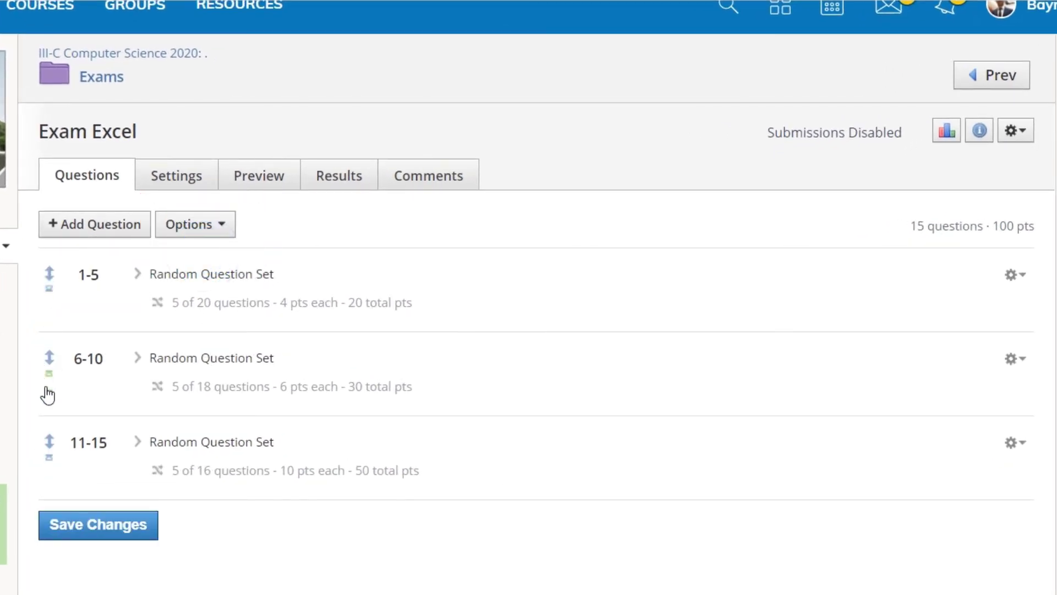
left_click_drag(50, 441, 72, 275)
left_click_drag(48, 443, 68, 375)
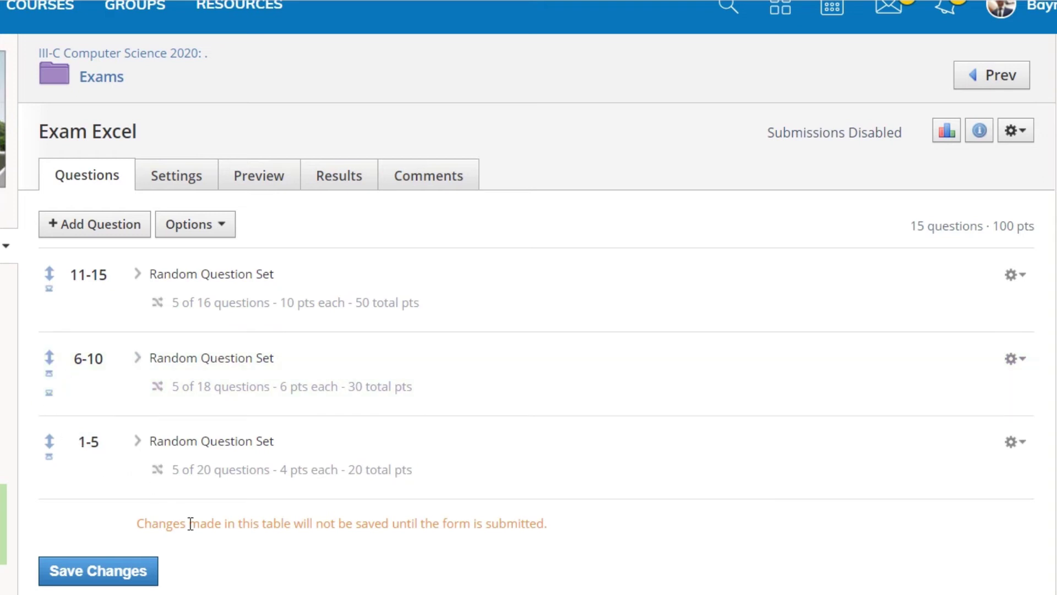
left_click(189, 229)
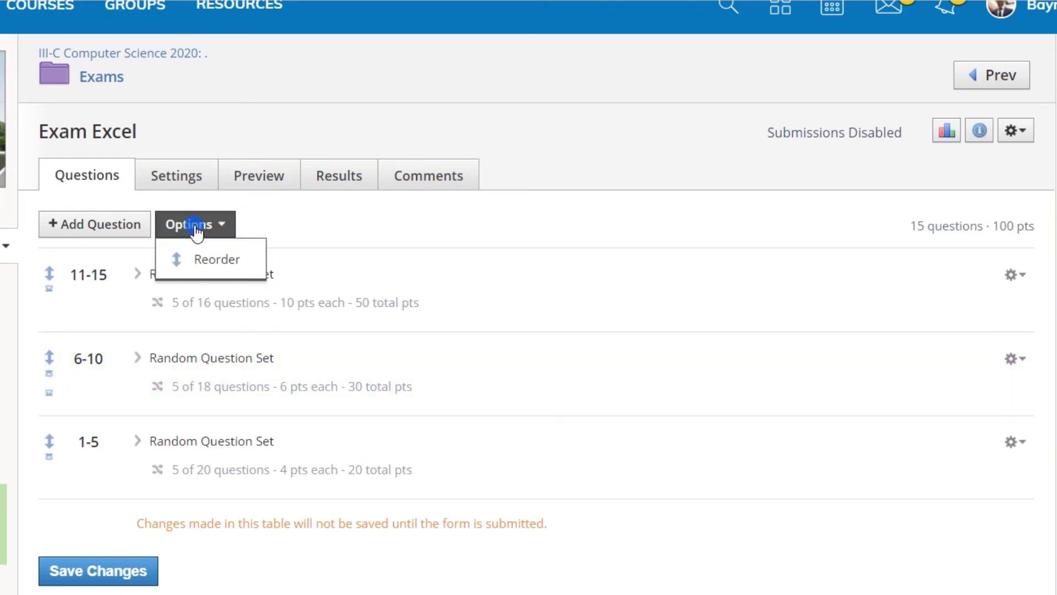
left_click(284, 225)
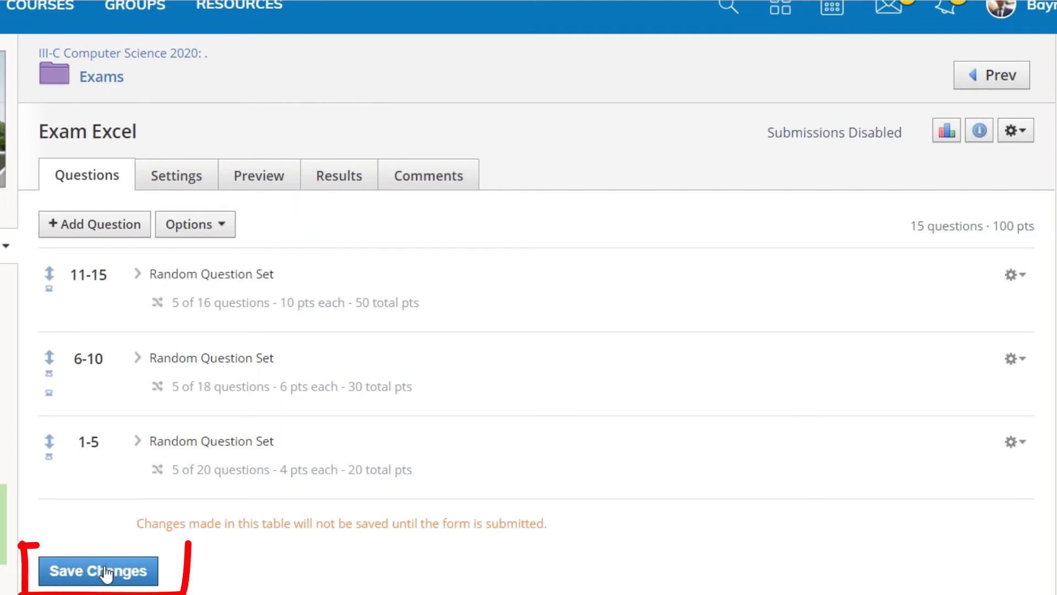
left_click(104, 572)
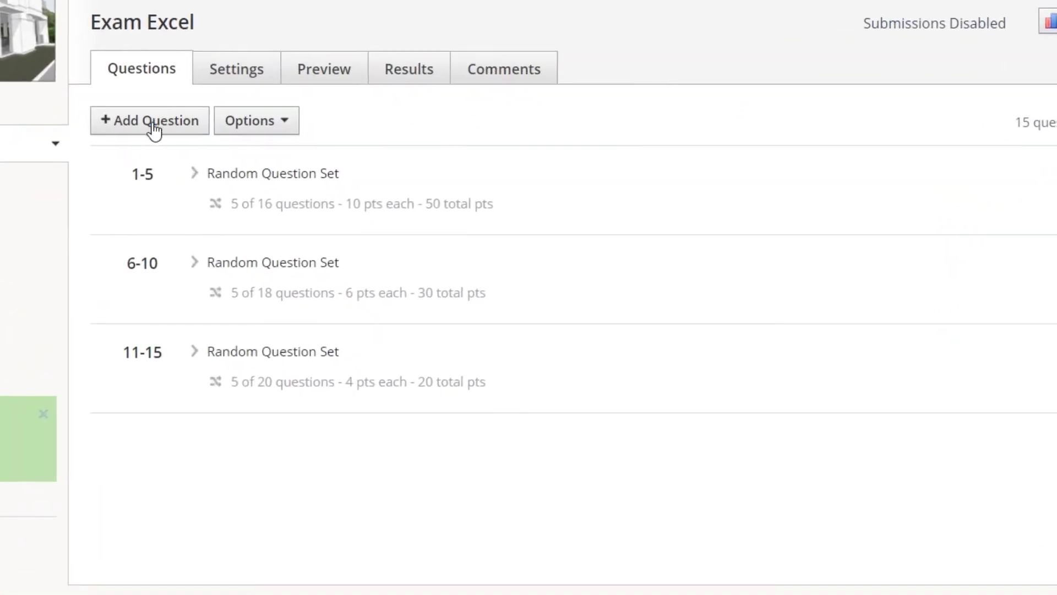
left_click(155, 125)
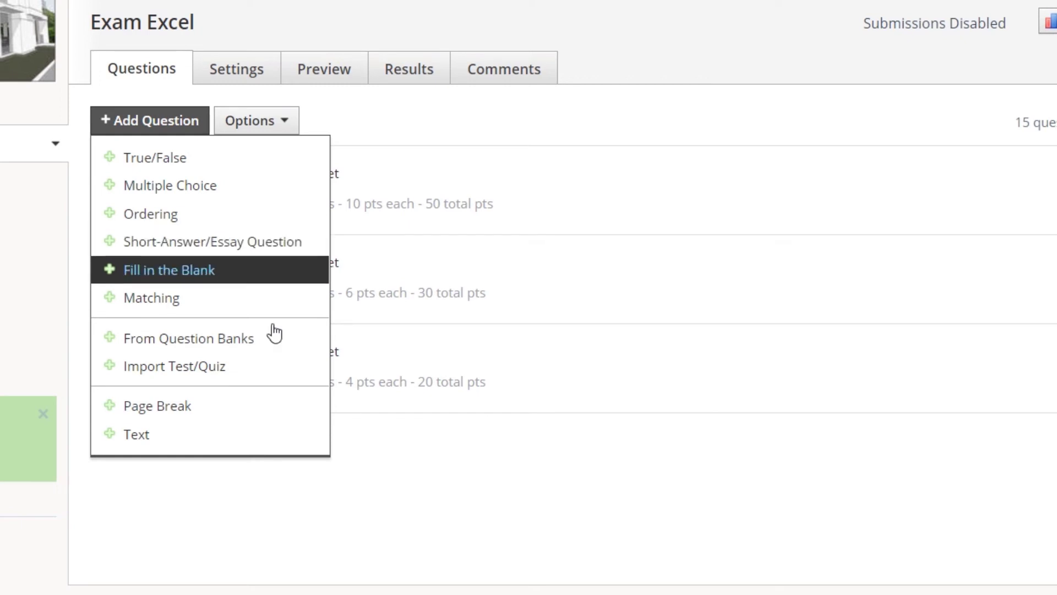
left_click(425, 510)
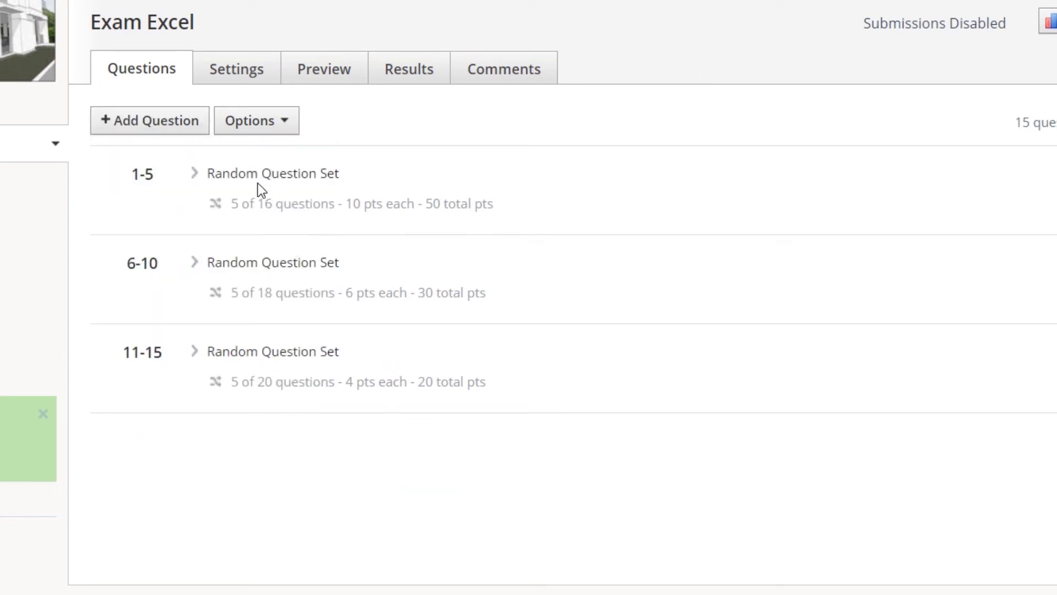
Enter "Note : Enjoy your exam :))" as the instructions in the exam's settings
left_click(235, 79)
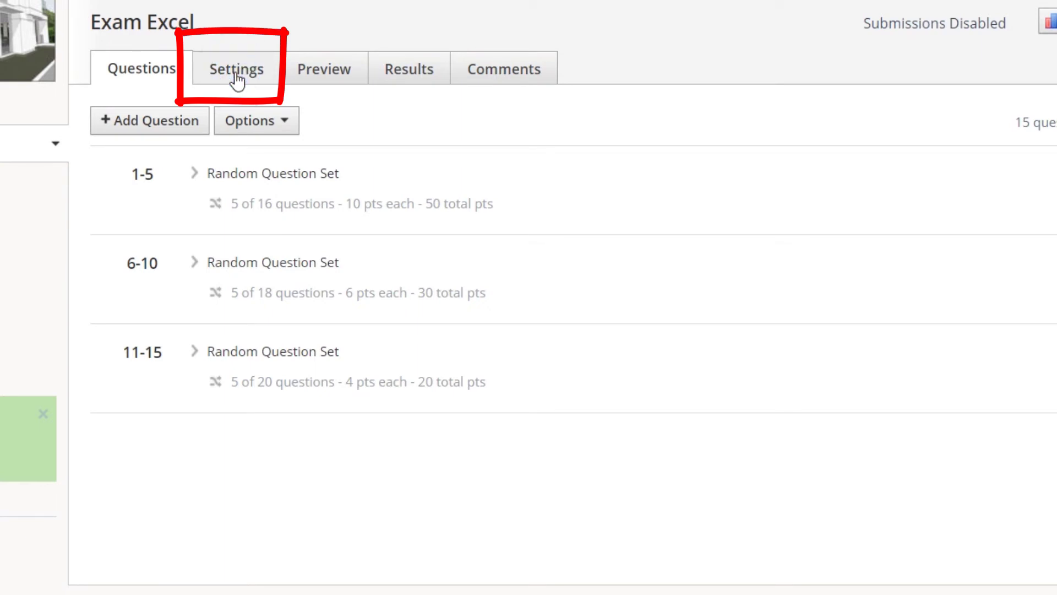
left_click(367, 161)
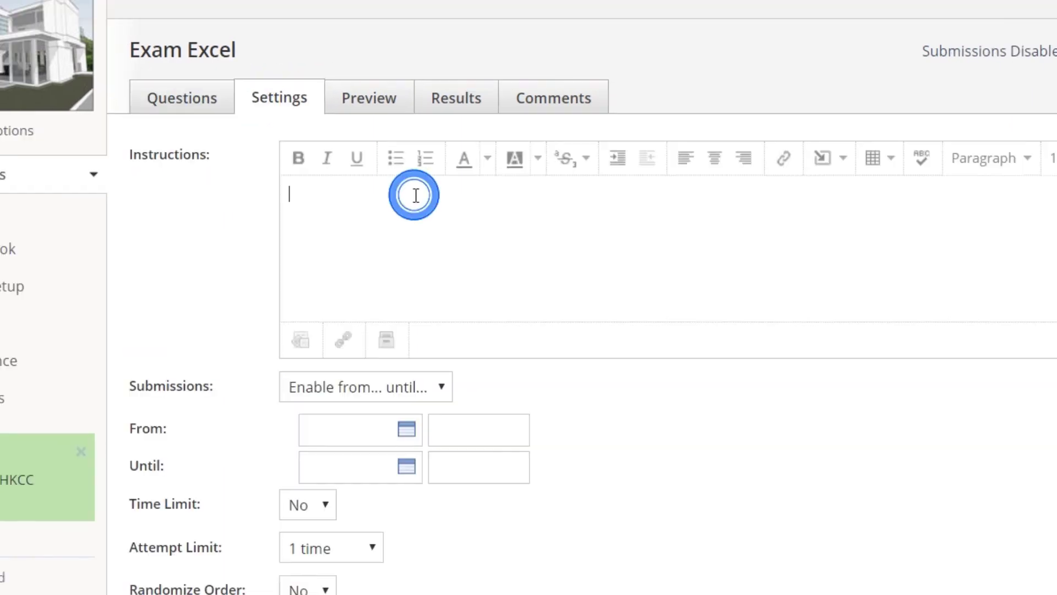
type("Note : Enjoy your exam :))")
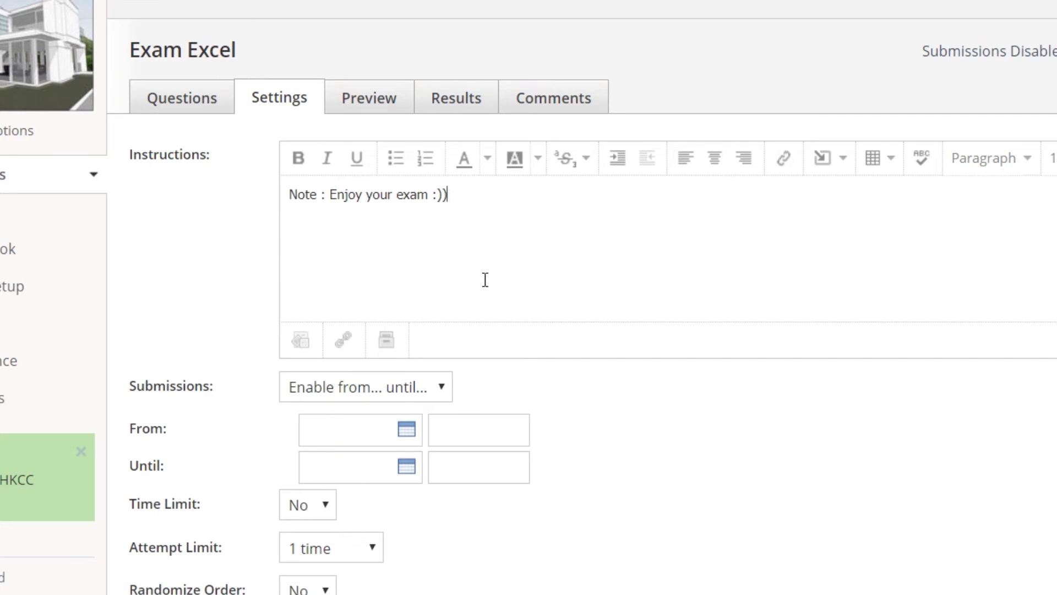
Keep submissions on "Enable from... until..." and set their start to 5/05/20 at 04:00PM
scroll(472, 292, "down", 2)
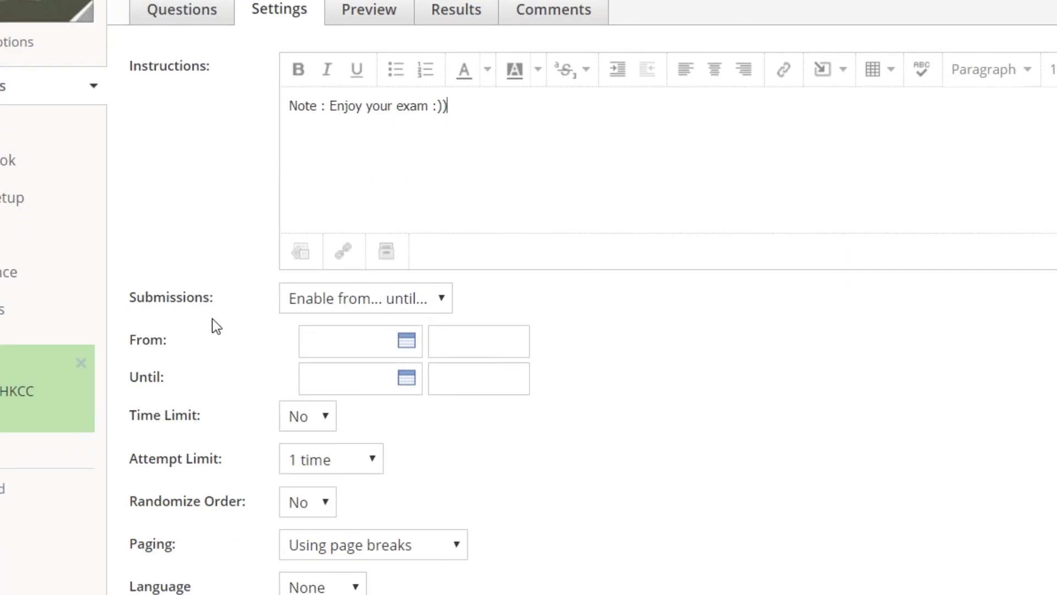
left_click(405, 298)
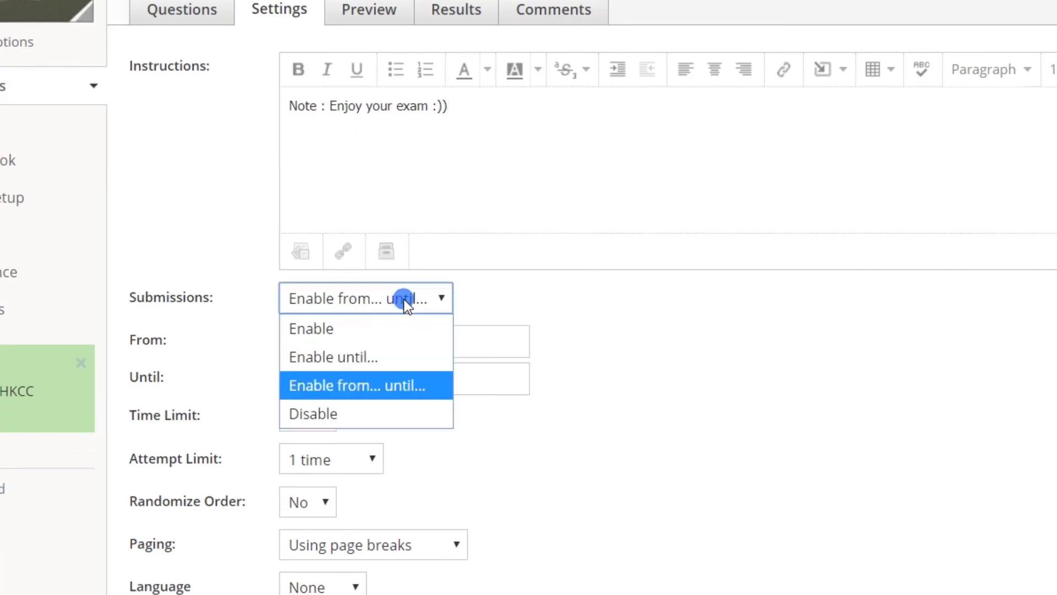
left_click(394, 392)
left_click(349, 346)
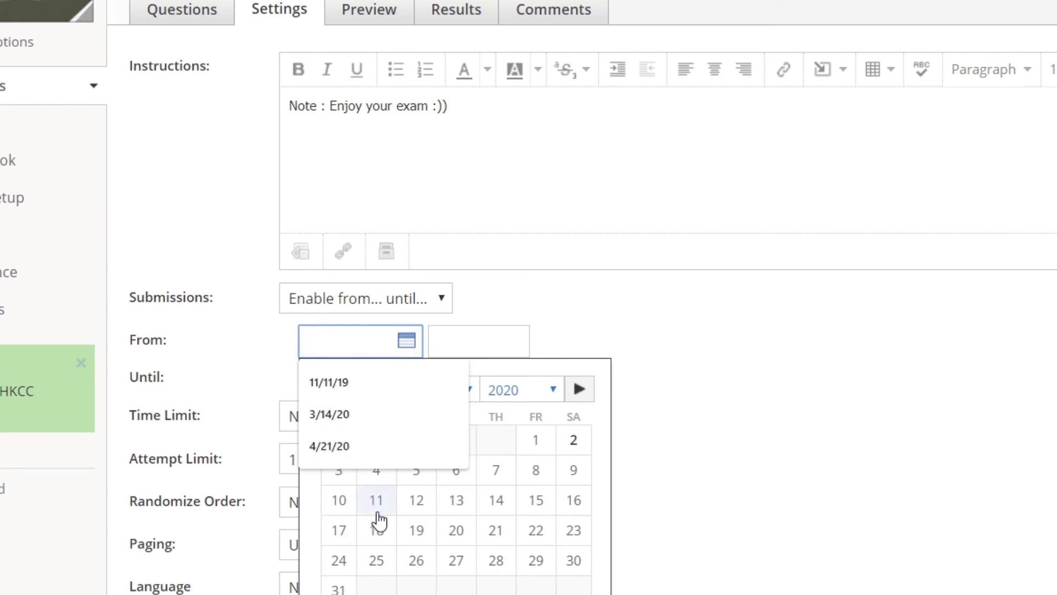
left_click(416, 481)
left_click(488, 347)
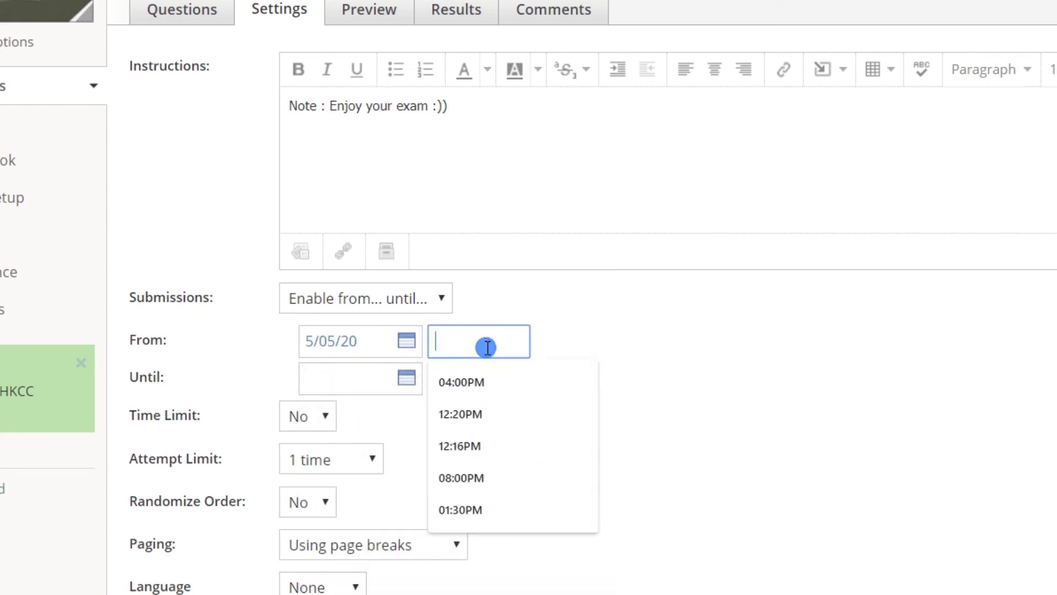
left_click(474, 390)
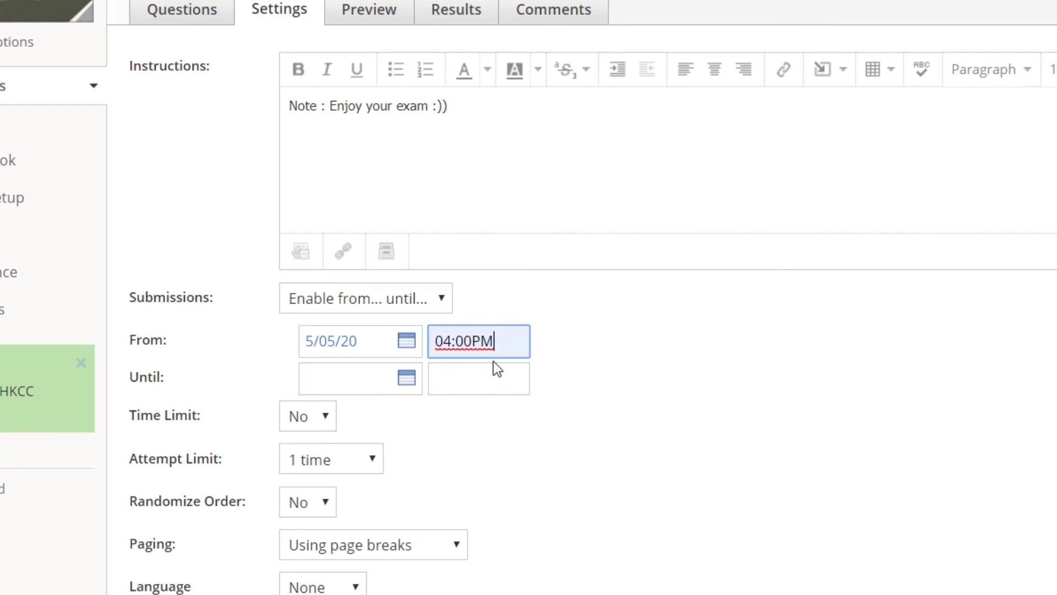
Set the end of the submission period to 5/05/20 at 04:30PM
left_click(354, 378)
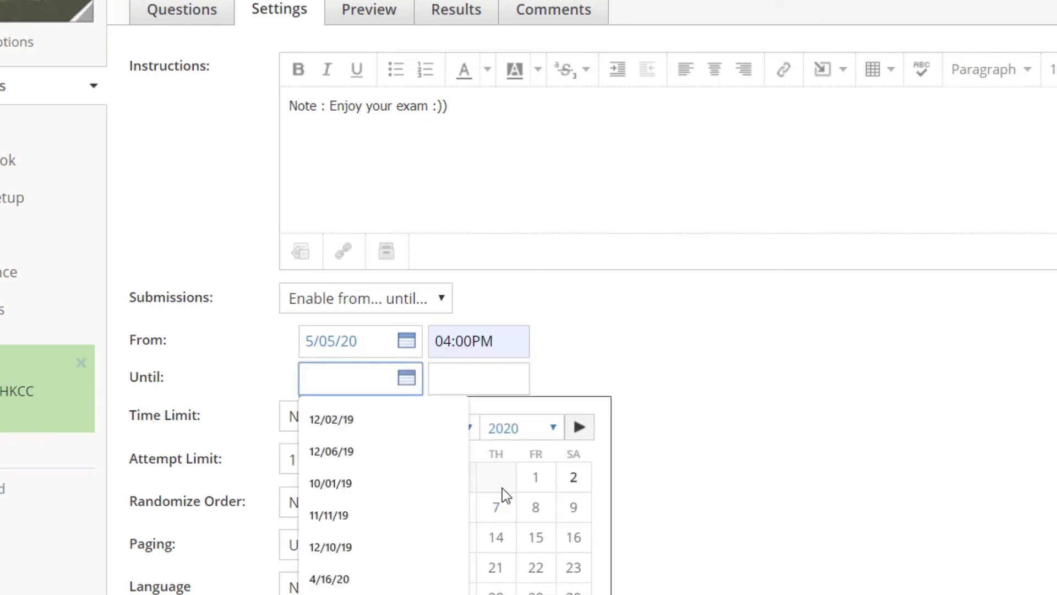
left_click(502, 488)
left_click(417, 505)
left_click(465, 386)
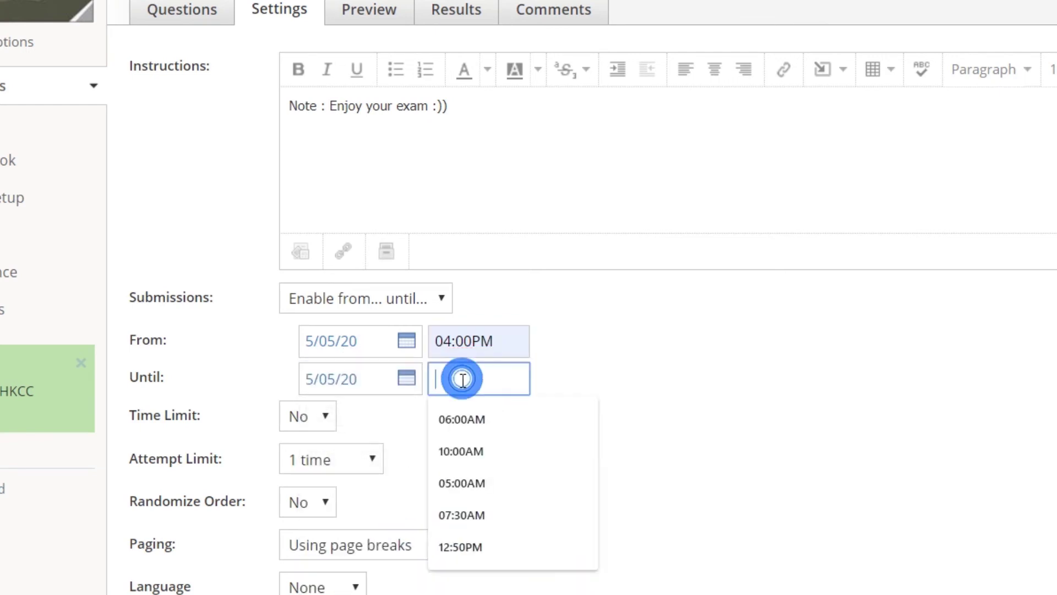
left_click(484, 508)
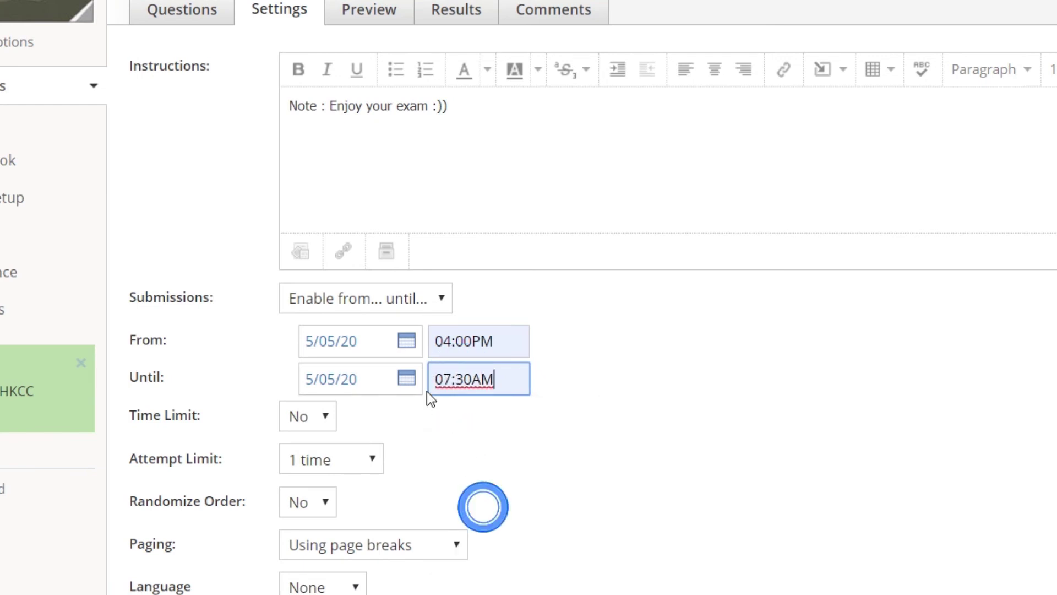
left_click(448, 380)
double_click(442, 380)
type("04")
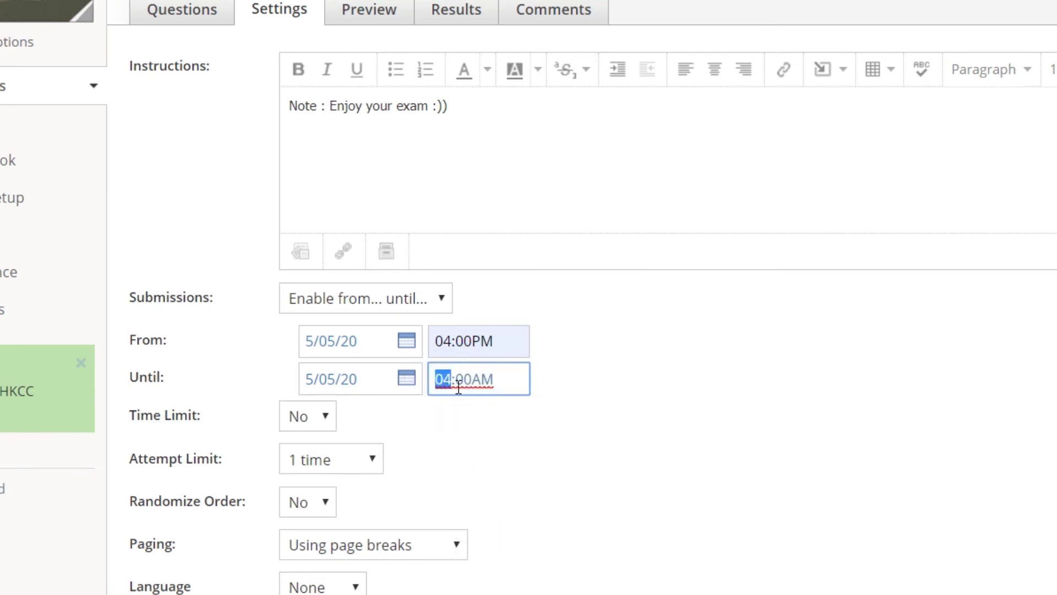
double_click(458, 382)
type("43")
double_click(488, 383)
type("P")
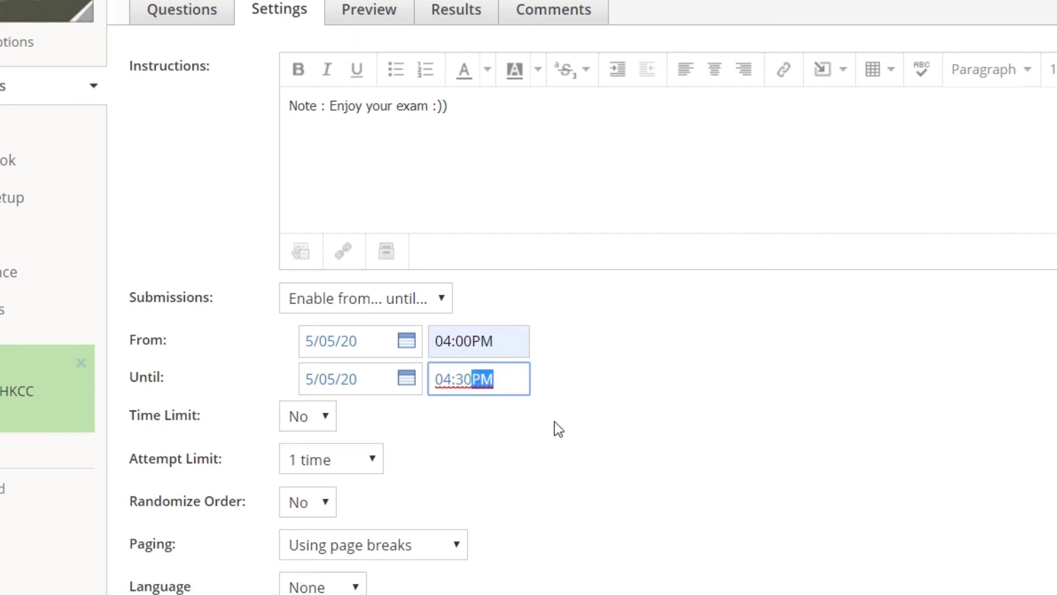
Turn on the exam's time limit and set it to 25 minutes
left_click(590, 341)
scroll(593, 360, "down", 2)
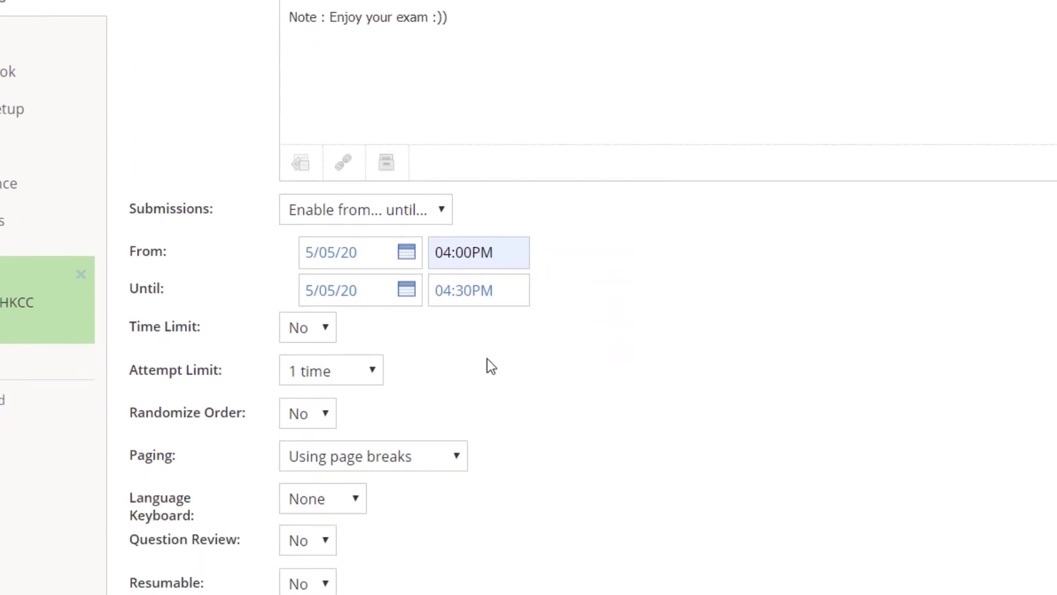
left_click(319, 327)
left_click(311, 384)
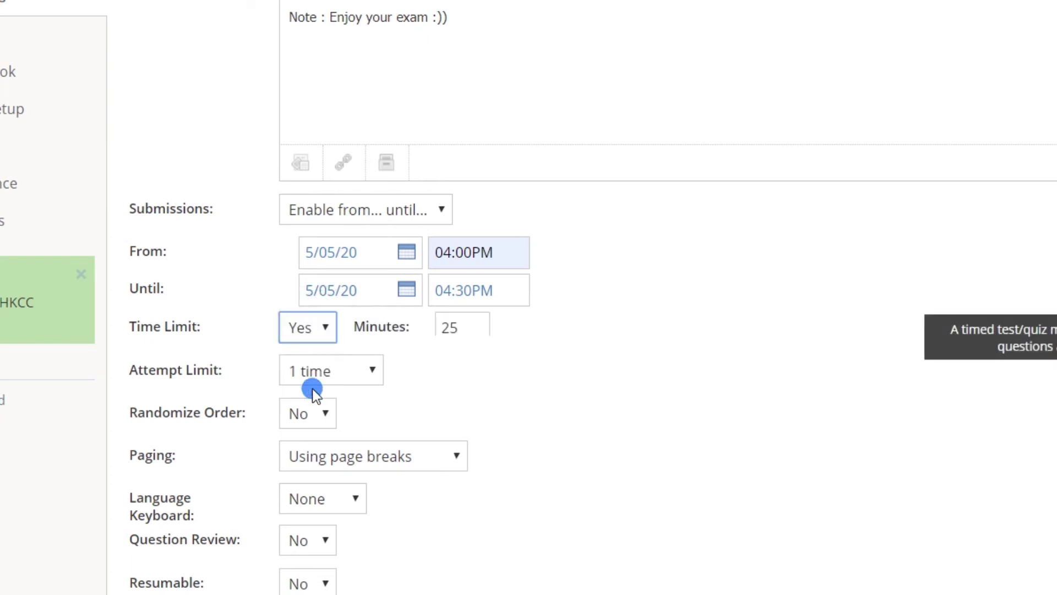
double_click(471, 328)
left_click(484, 359)
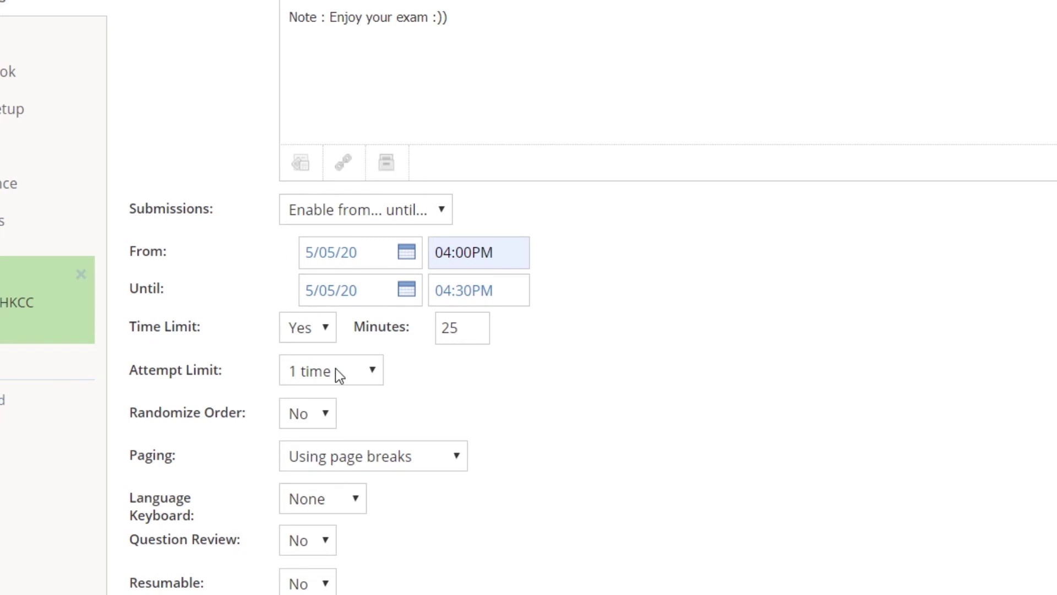
Set Randomize Order to Yes and set Paging to "One question per page"
left_click(325, 412)
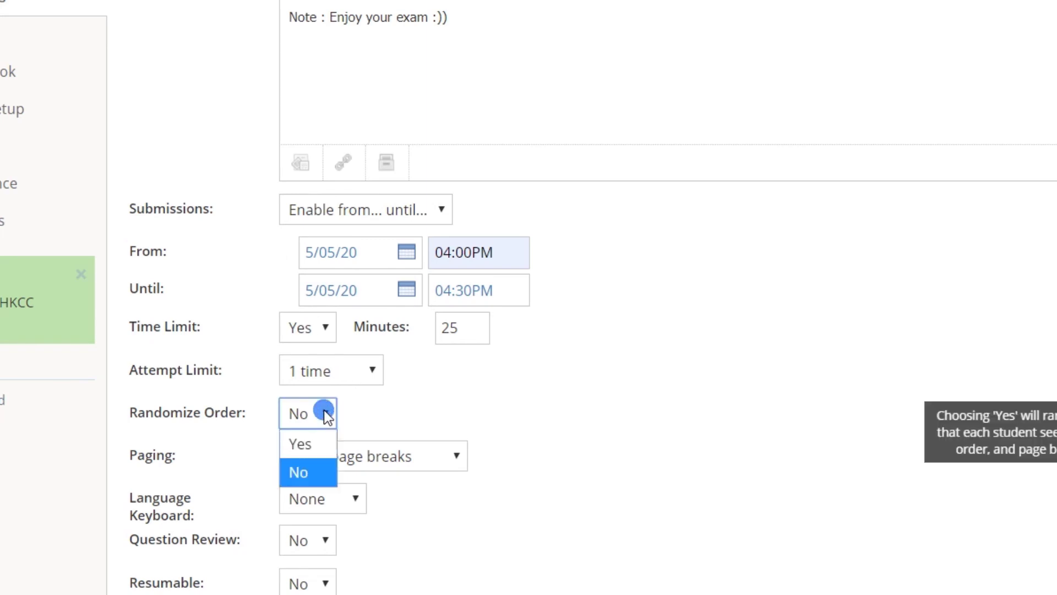
left_click(307, 441)
left_click(424, 455)
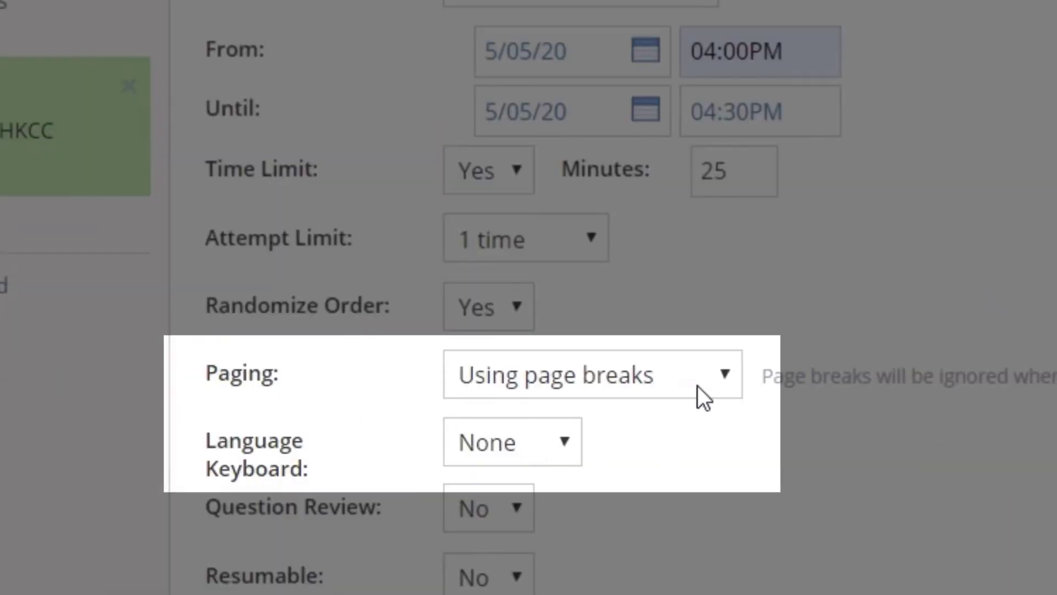
left_click(697, 385)
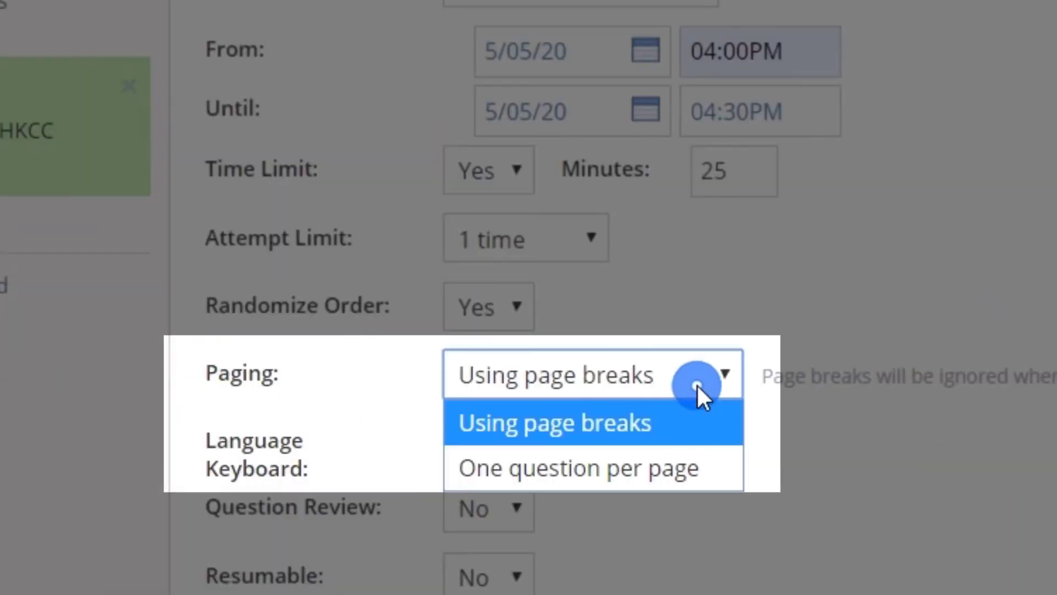
left_click(640, 471)
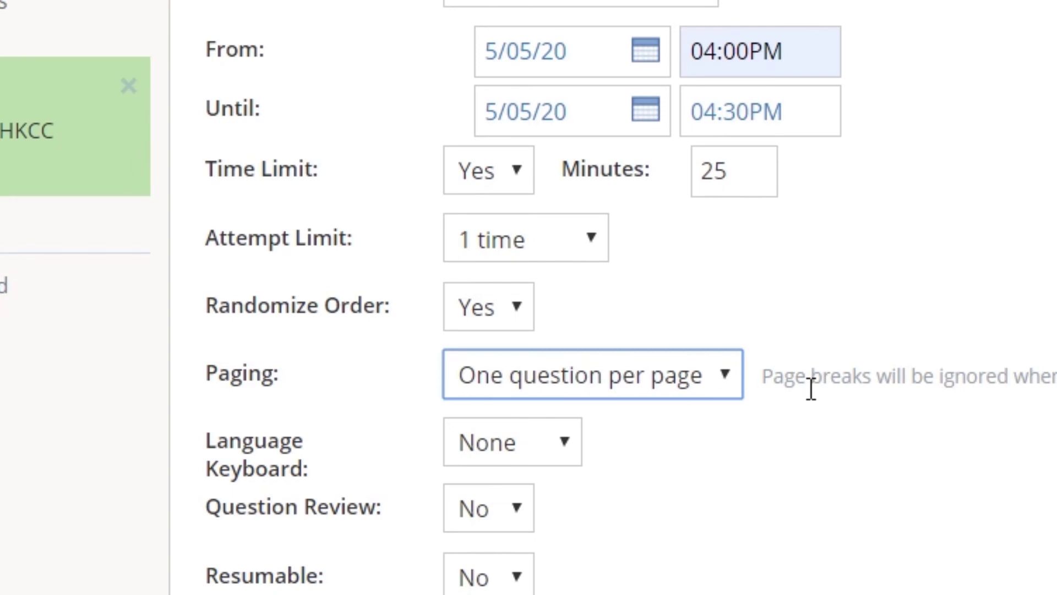
Make the exam resumable by setting Resumable to Yes
scroll(543, 456, "down", 2)
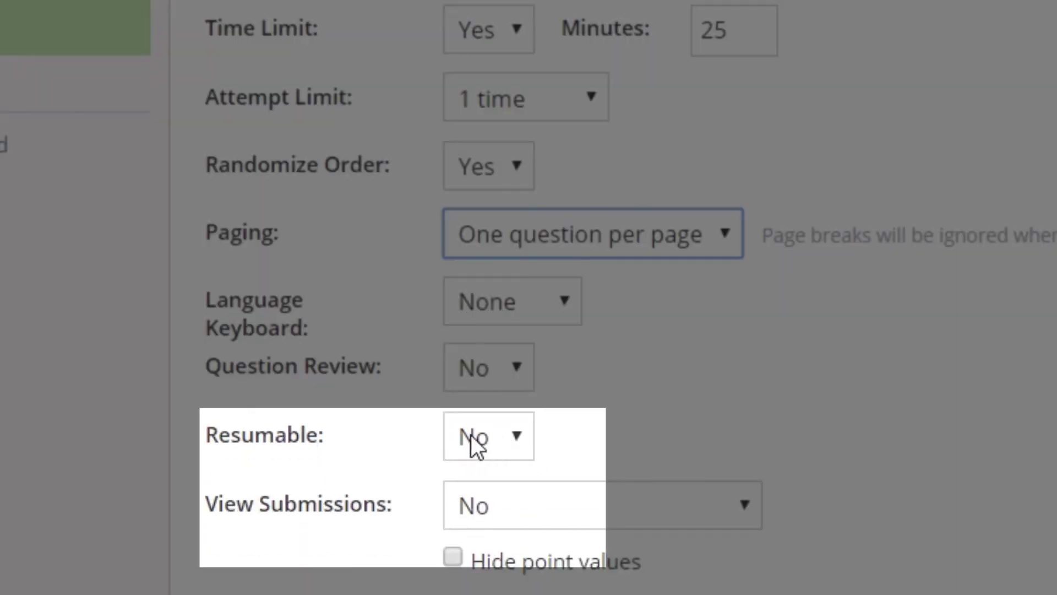
left_click(483, 435)
left_click(481, 534)
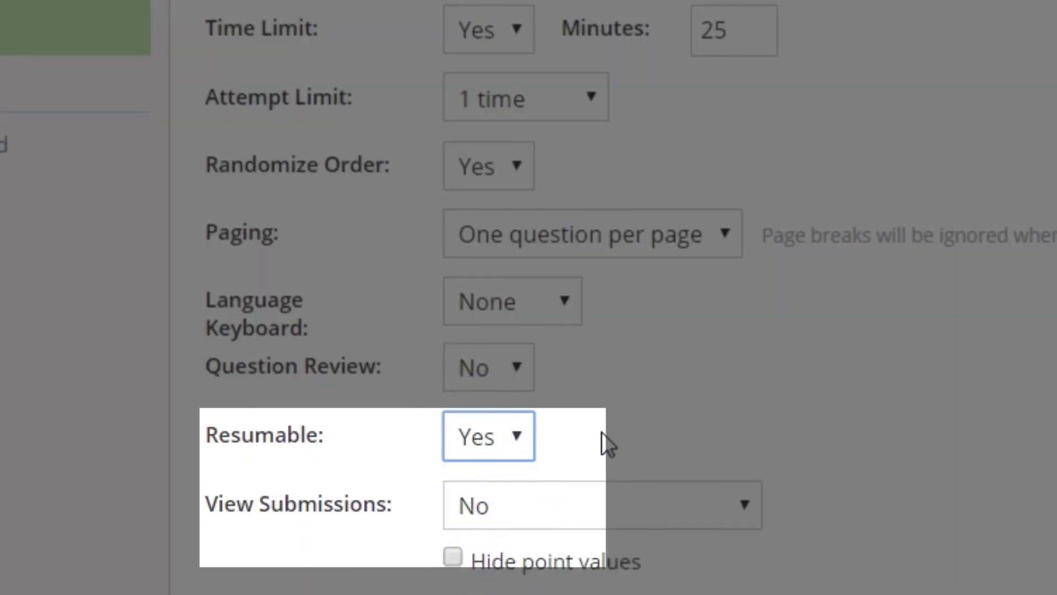
left_click(651, 418)
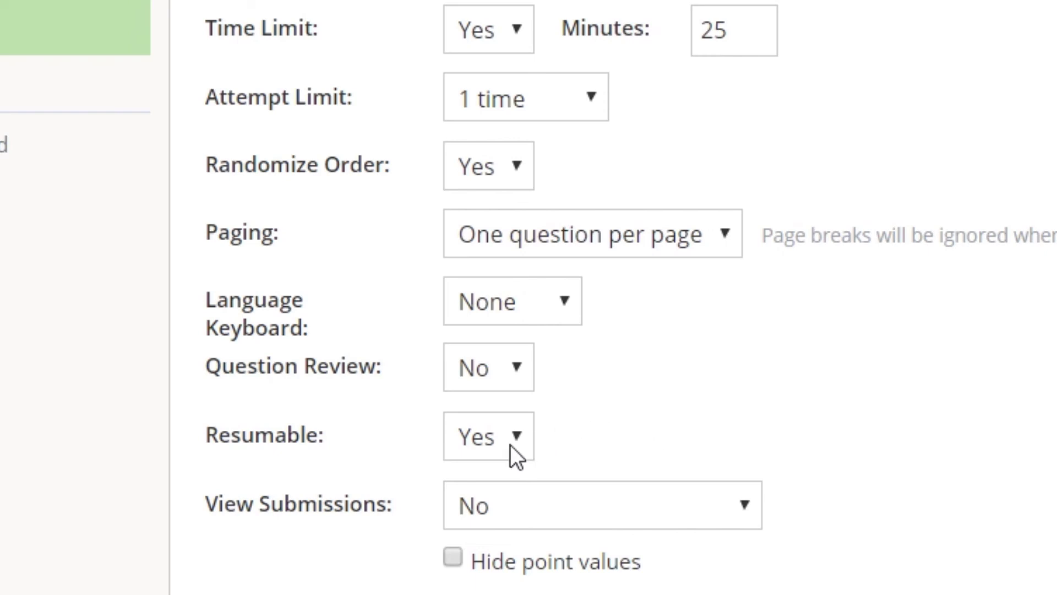
Keep View Submissions on No after checking its options, and save the exam settings
scroll(945, 507, "down", 3)
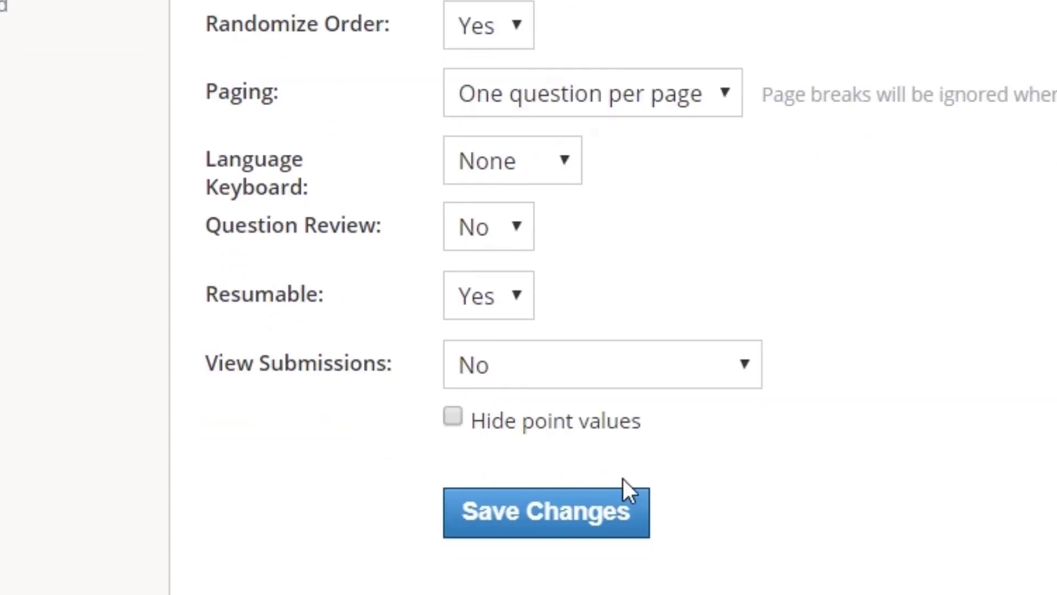
left_click(603, 361)
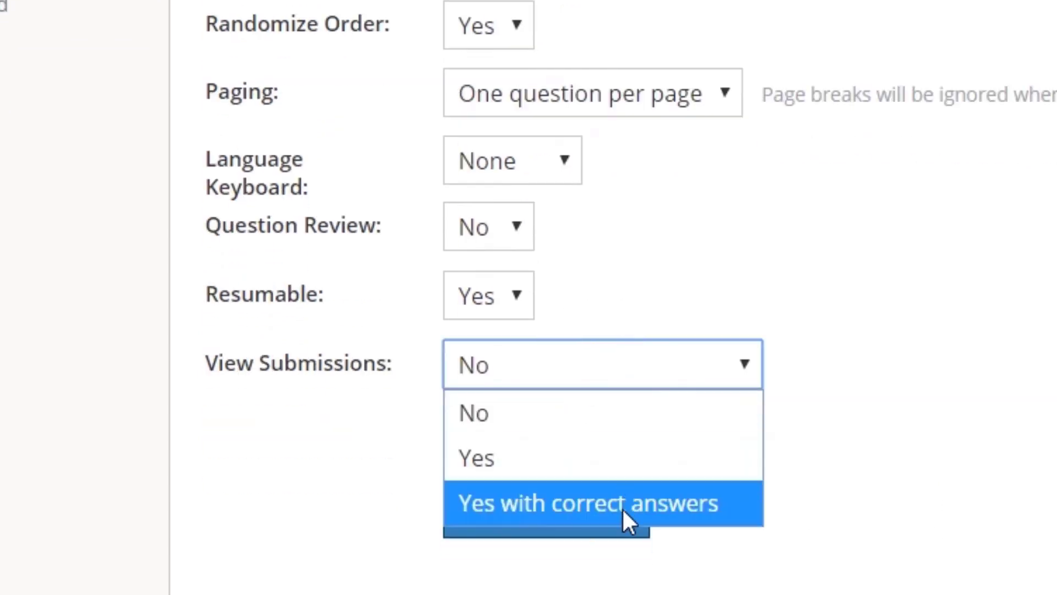
left_click(890, 394)
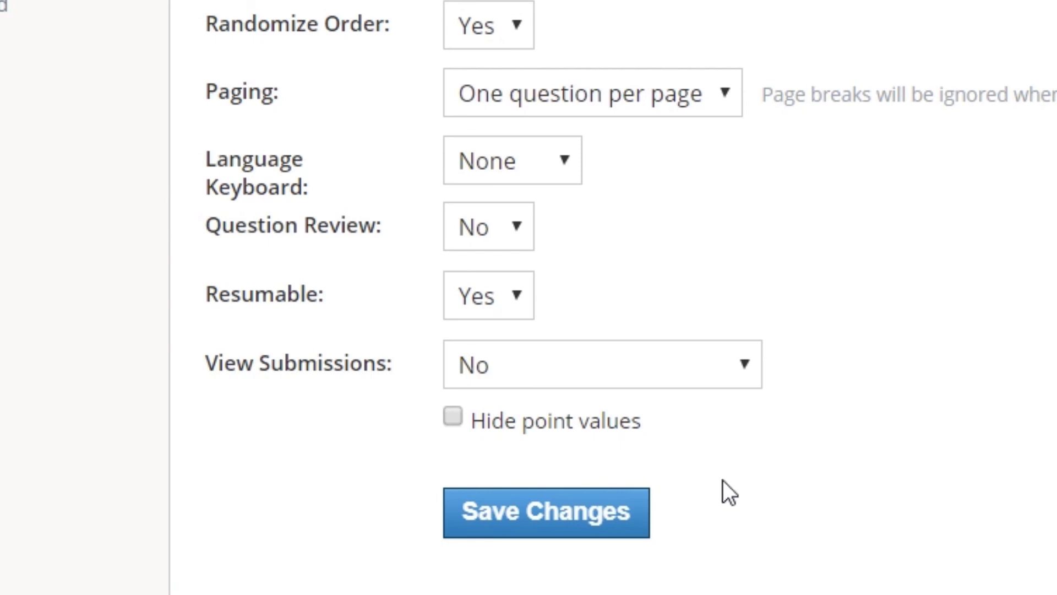
scroll(741, 407, "down", 1)
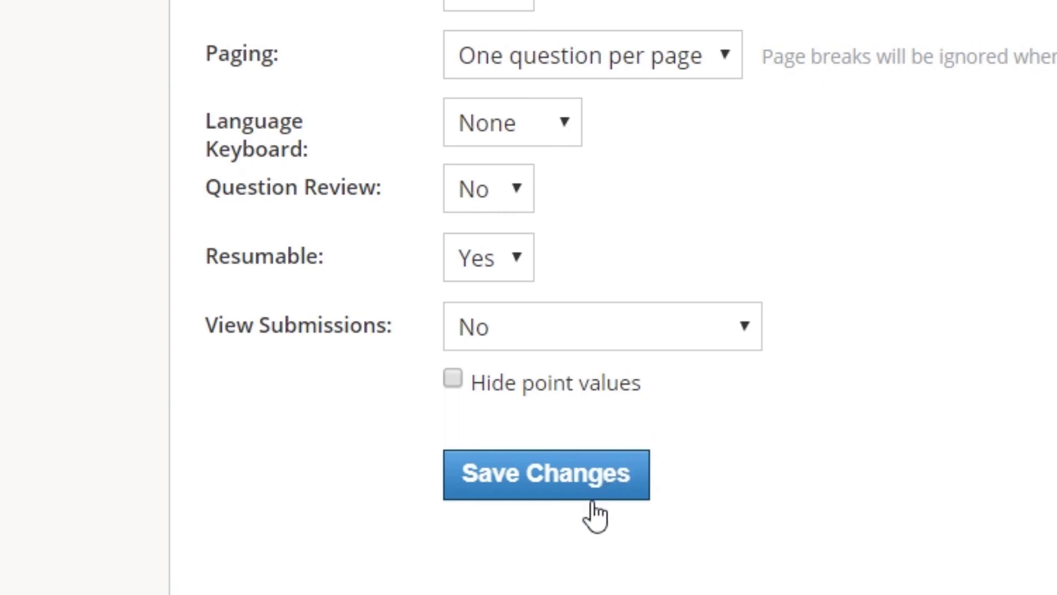
left_click(532, 476)
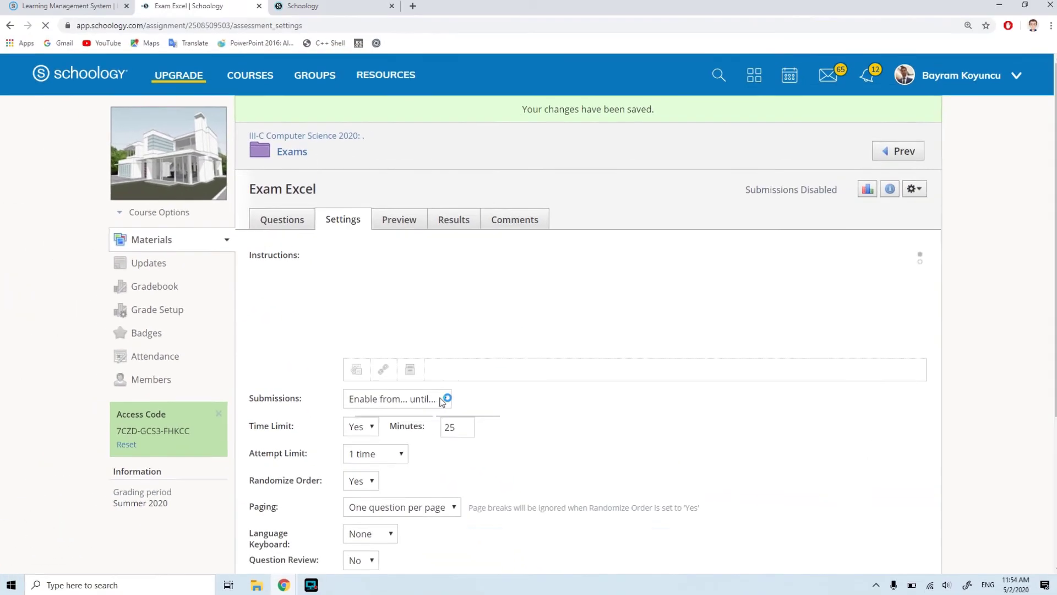
Preview the exam by starting a new attempt, advance to question 2 without answering, and look over its content
left_click(399, 222)
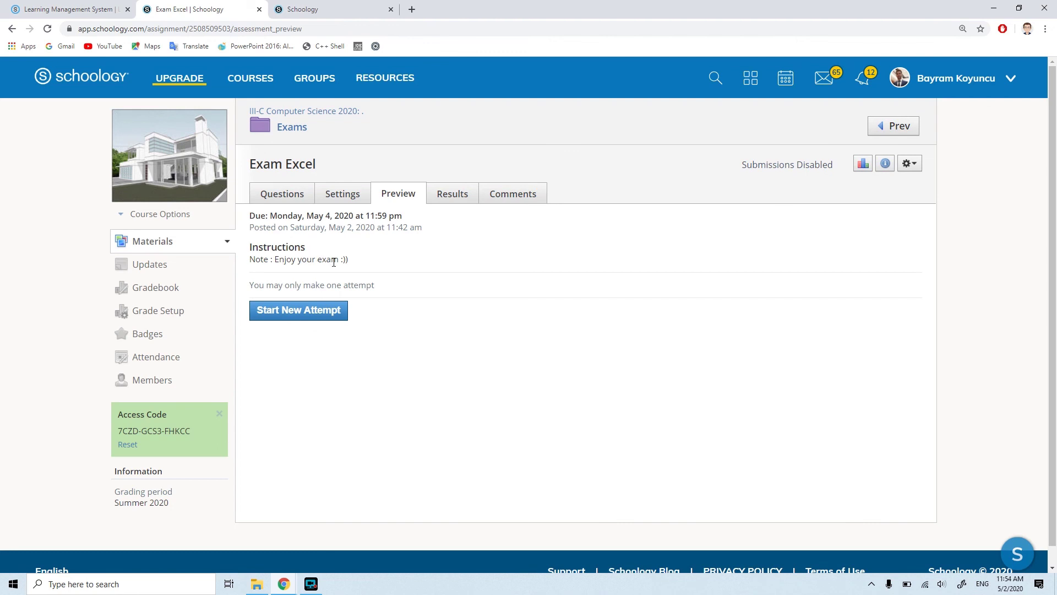
left_click(316, 312)
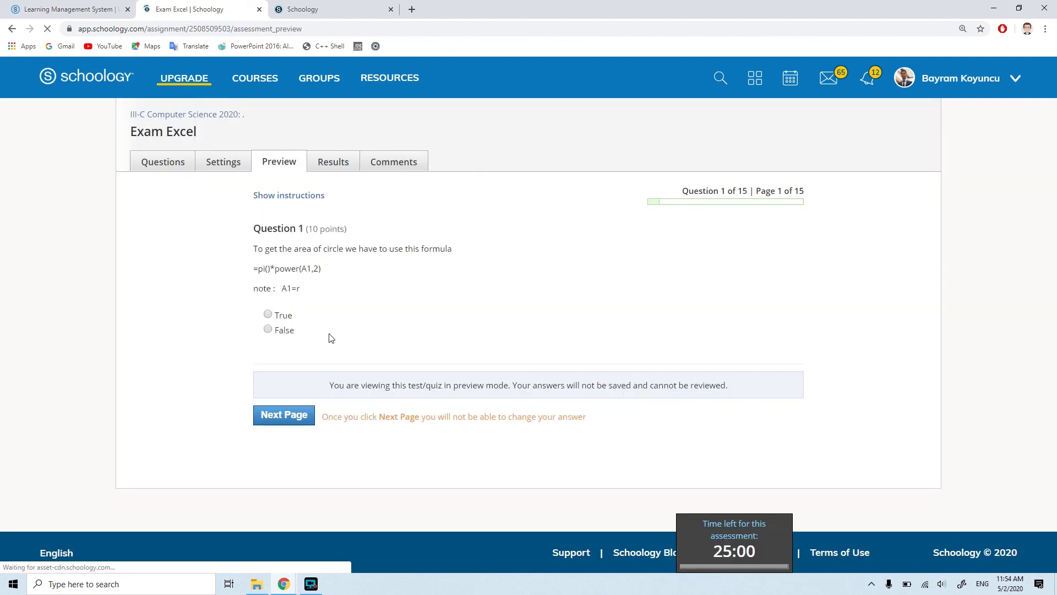
left_click(288, 417)
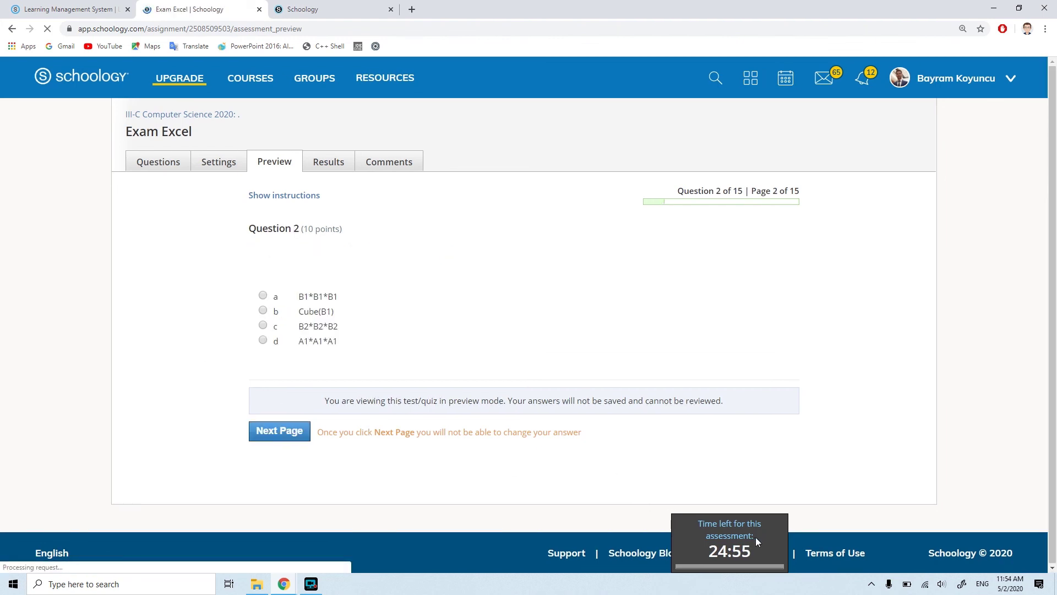
scroll(509, 500, "down", 2)
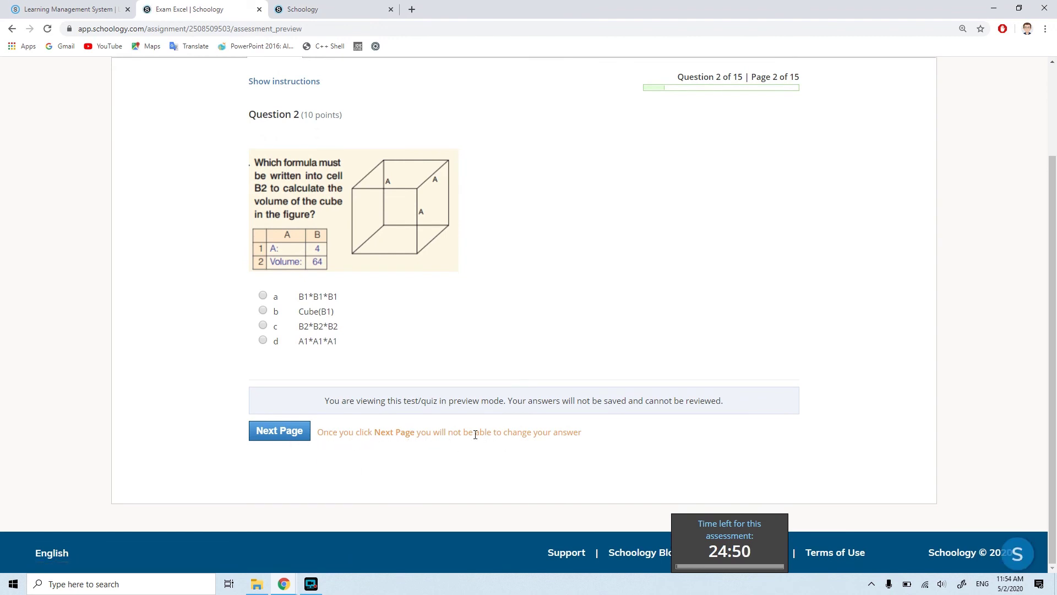
scroll(468, 434, "up", 1)
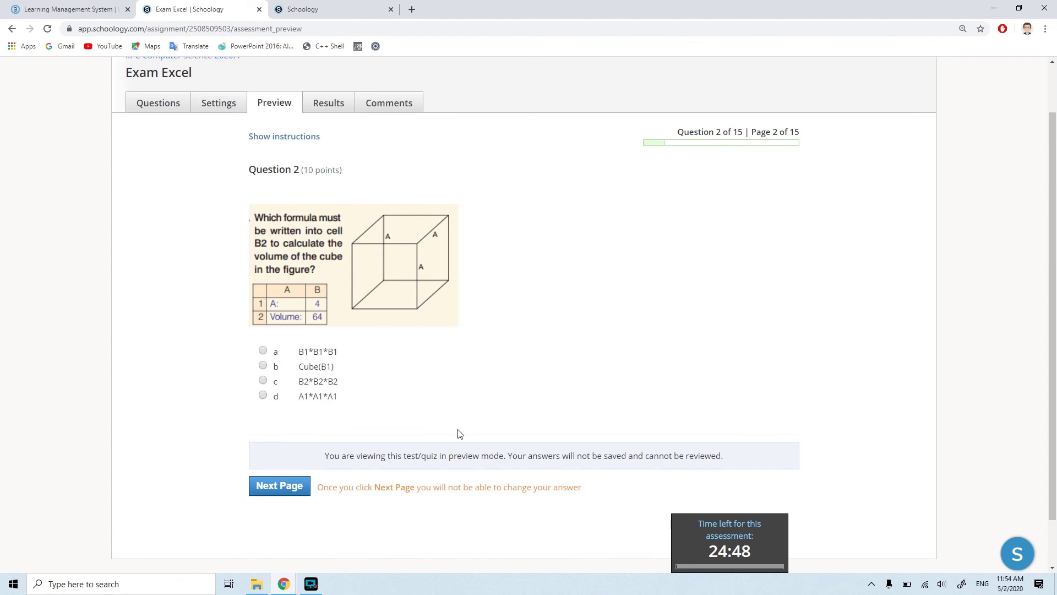